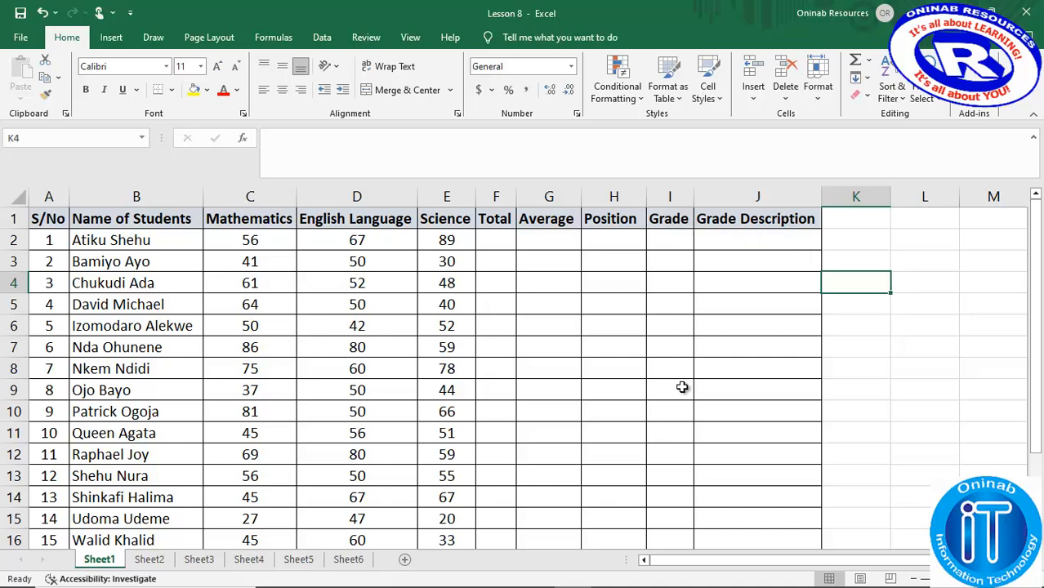
- Sum C2:E2 in cell F2 with the SUM function and fill the formula down the Total column
left_click(493, 242)
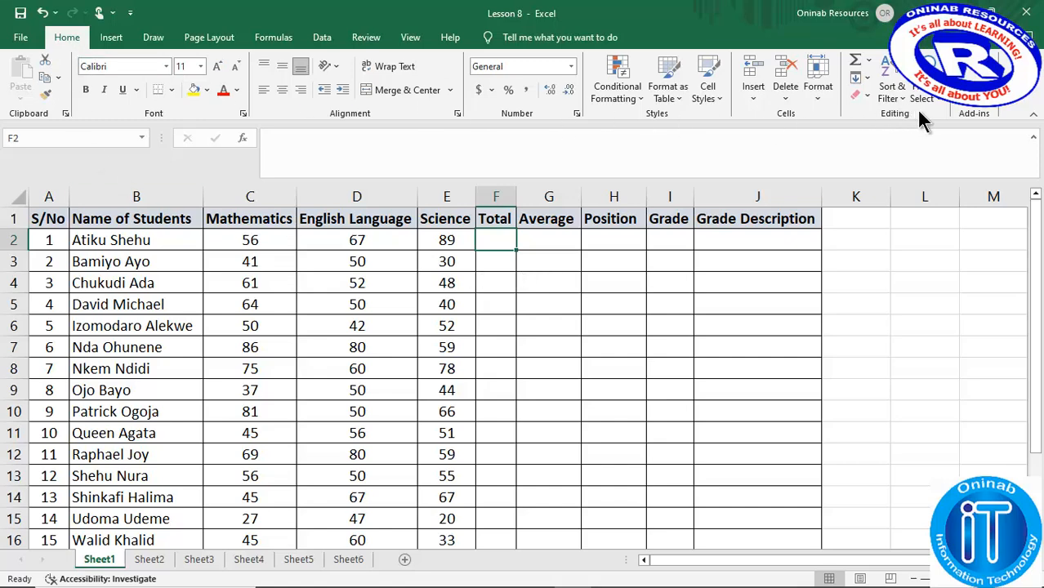
left_click(855, 62)
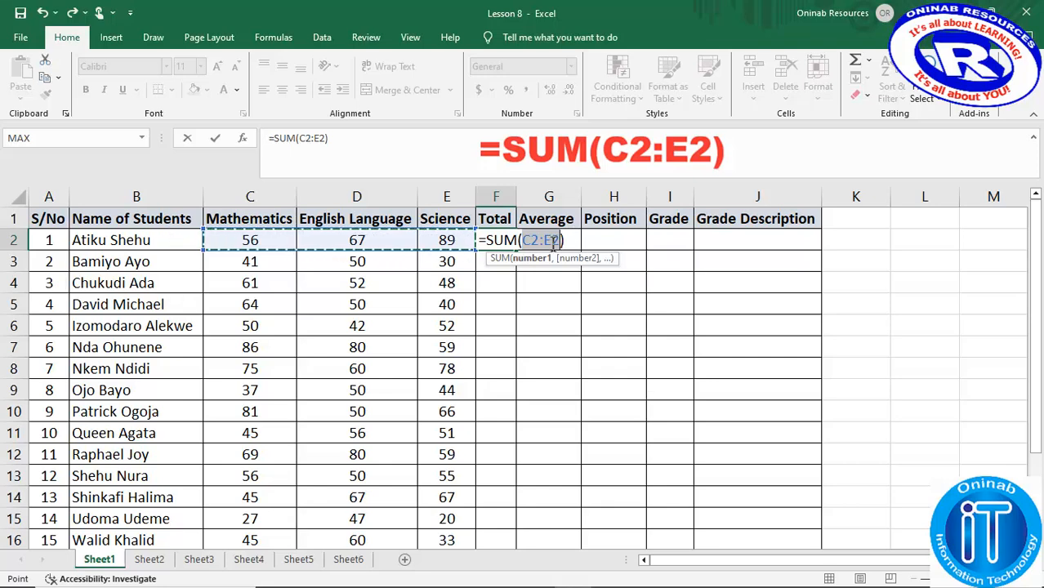
key("Return")
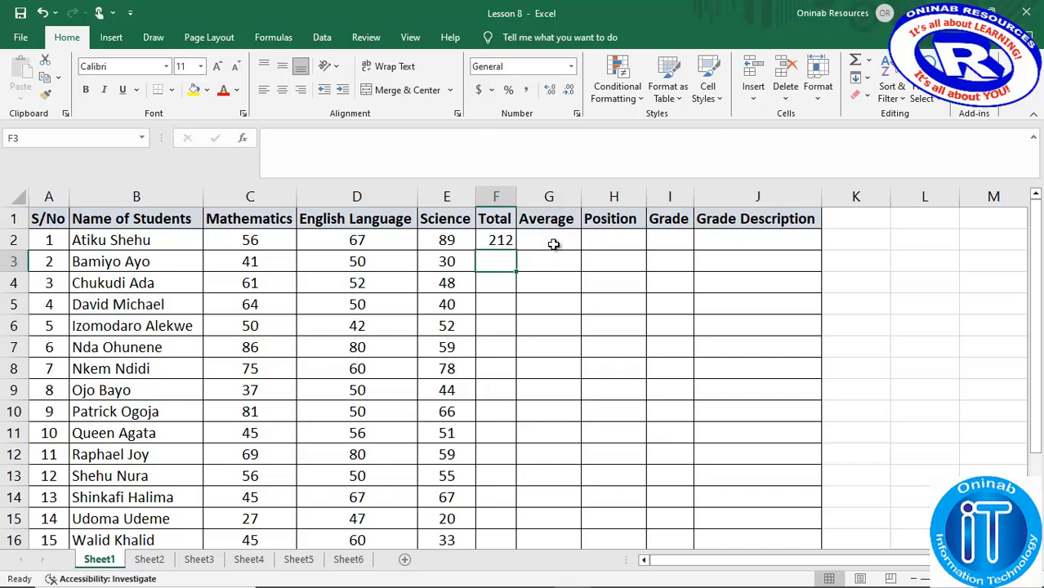
left_click(502, 240)
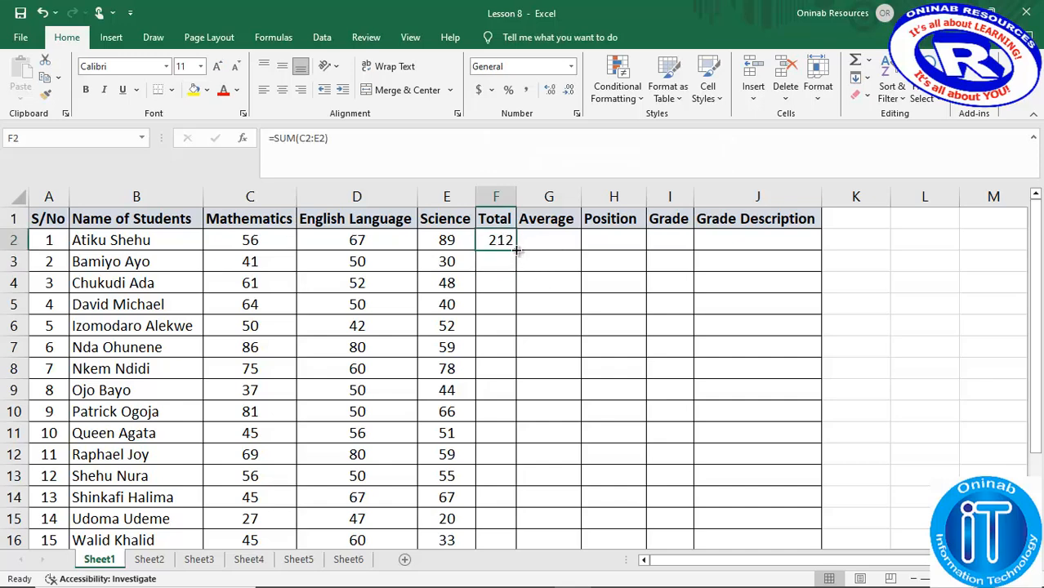
double_click(516, 249)
mouse_move(1035, 236)
left_mouse_down()
mouse_move(1034, 263)
mouse_move(1037, 245)
left_mouse_up()
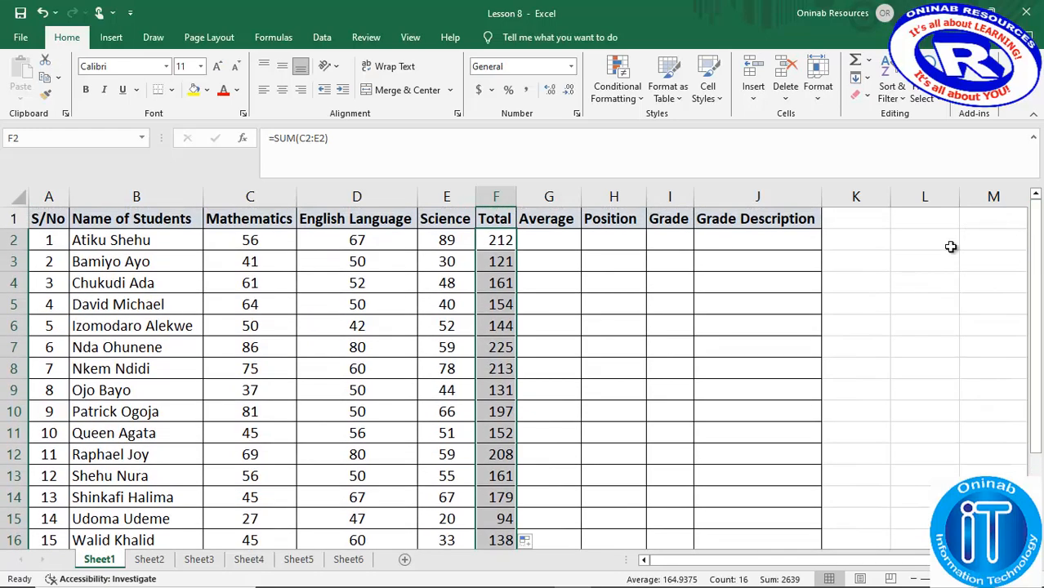
- Average C2:E2 in cell G2 with the AVERAGE function and fill the formula down the Average column to row 17
left_click(560, 239)
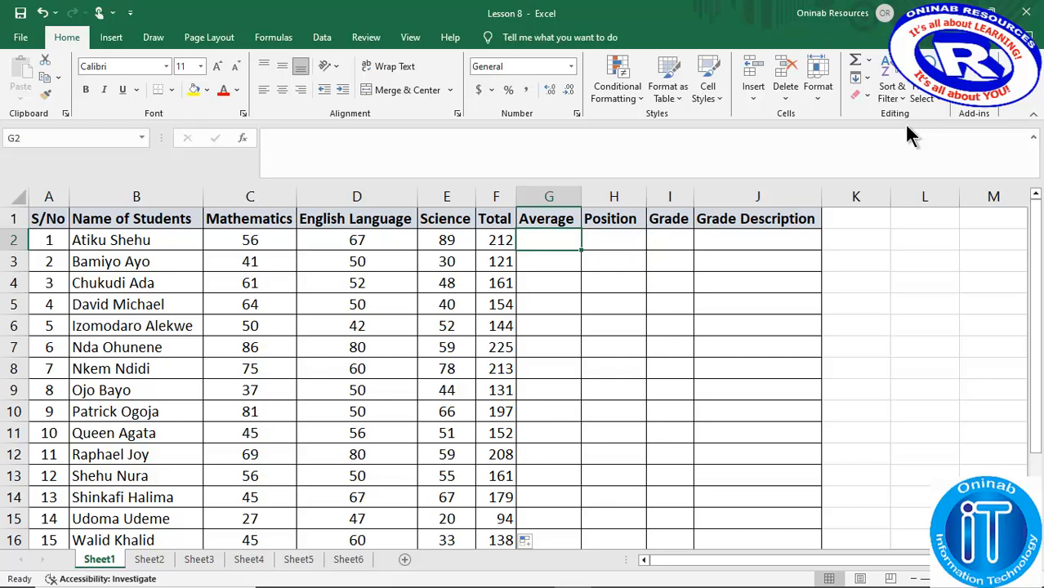
left_click(868, 60)
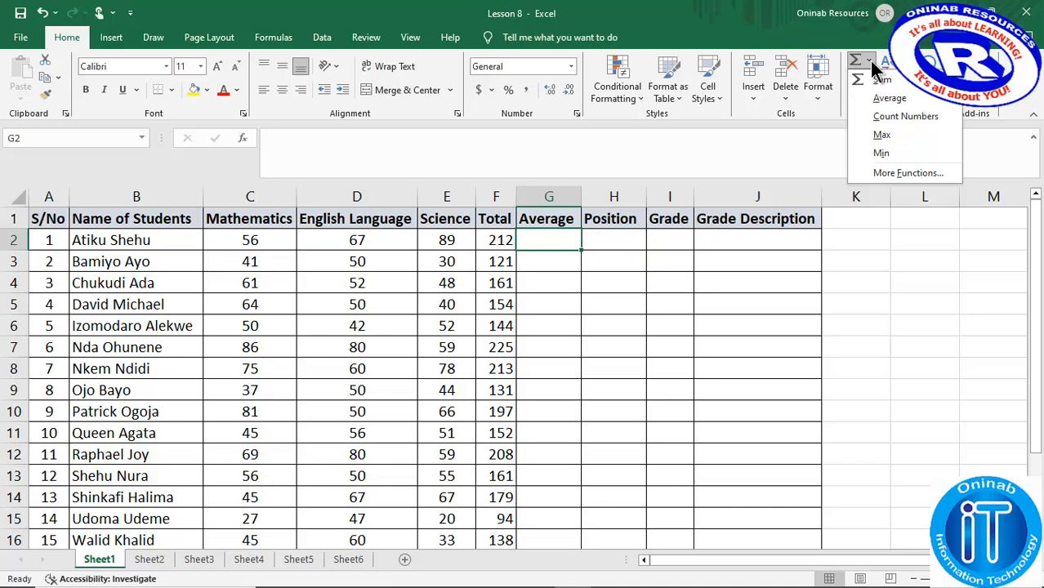
left_click(886, 99)
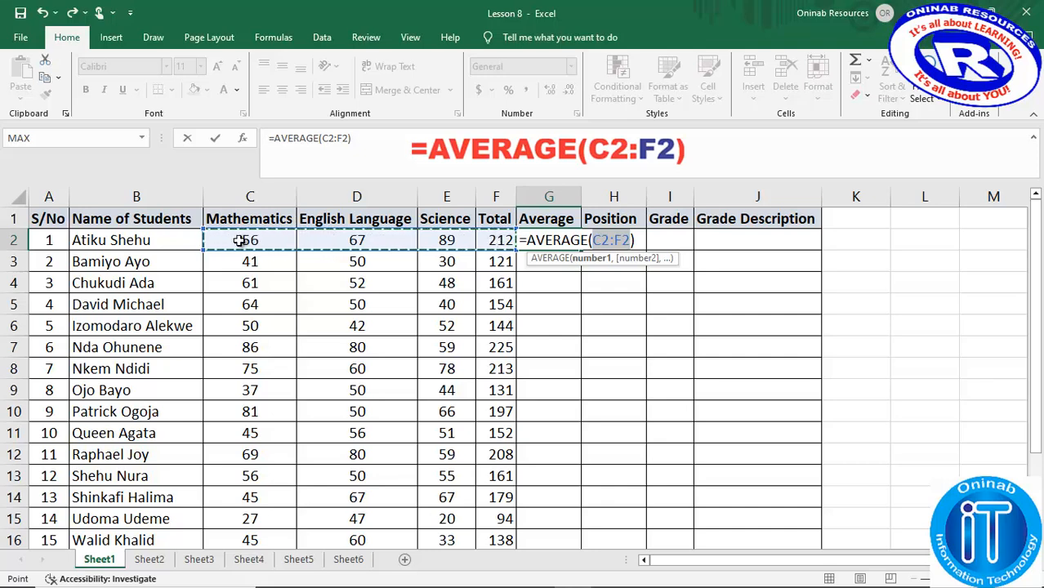
left_click_drag(239, 240, 422, 240)
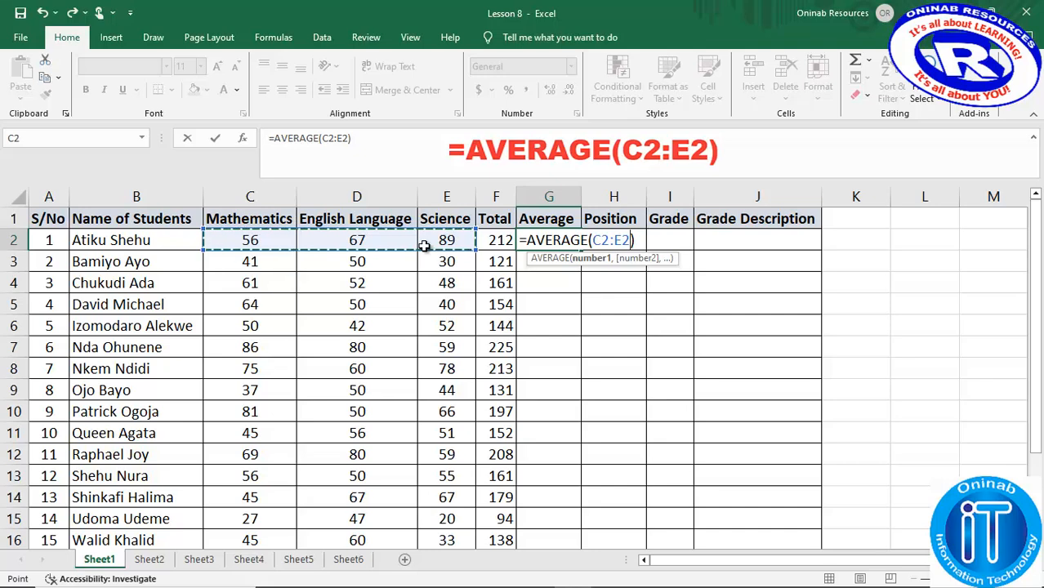
key("Return")
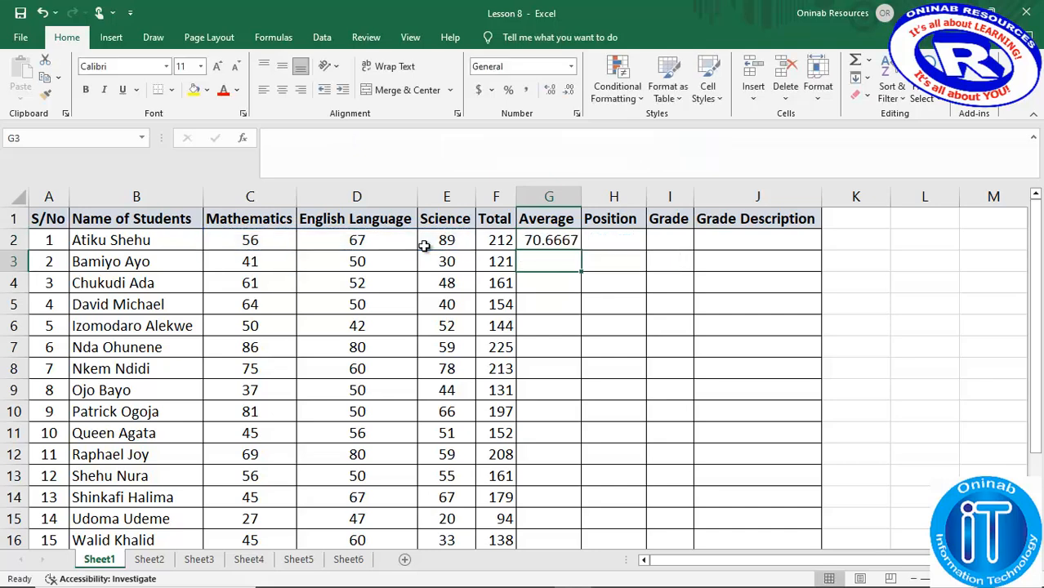
left_click(566, 240)
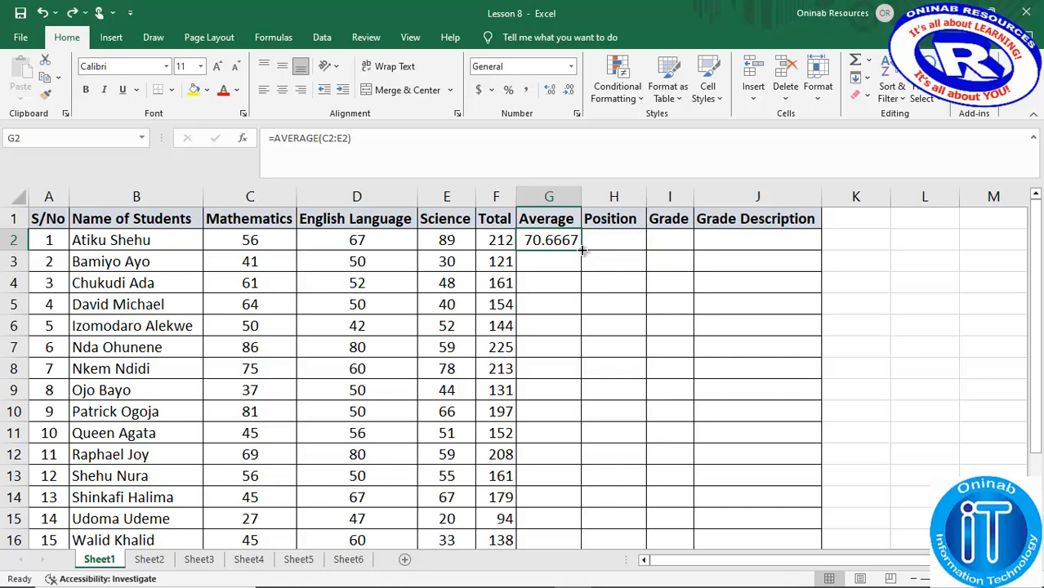
left_click_drag(582, 250, 579, 500)
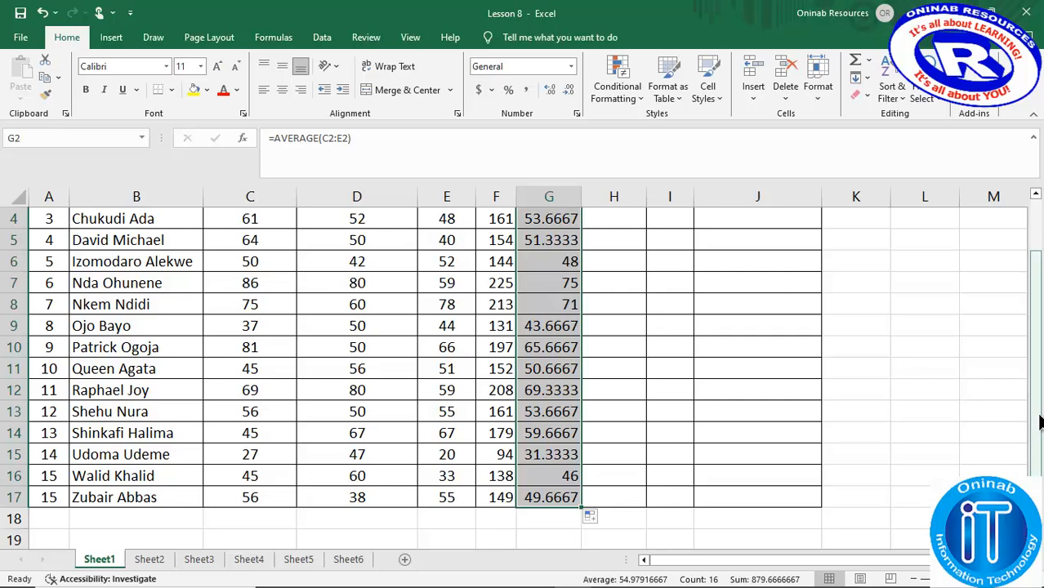
left_click_drag(1039, 421, 1030, 376)
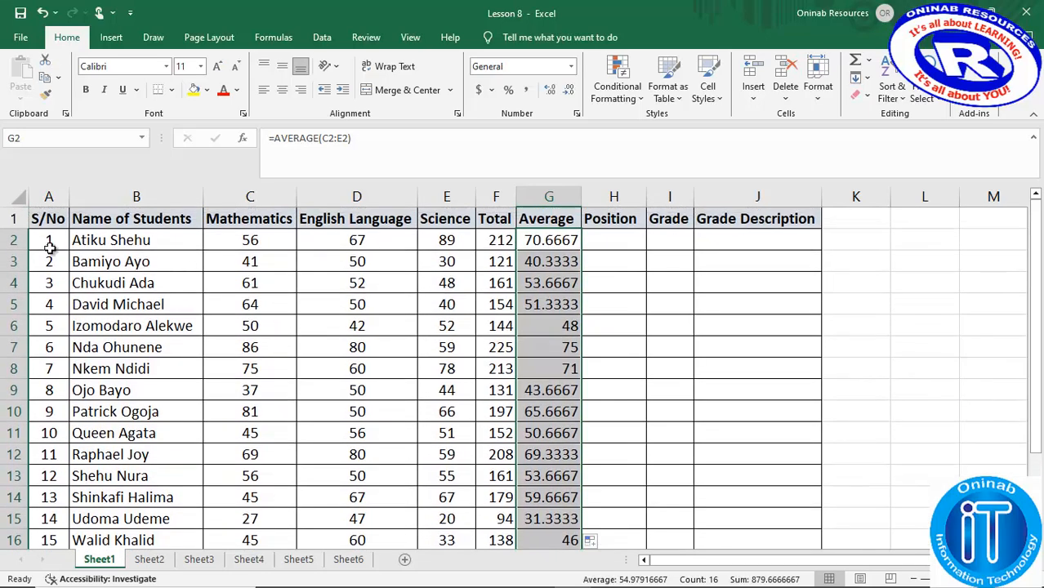
- Renumber the S/No column by extending the series from A2:A3 down to row 17
left_click_drag(49, 248, 51, 263)
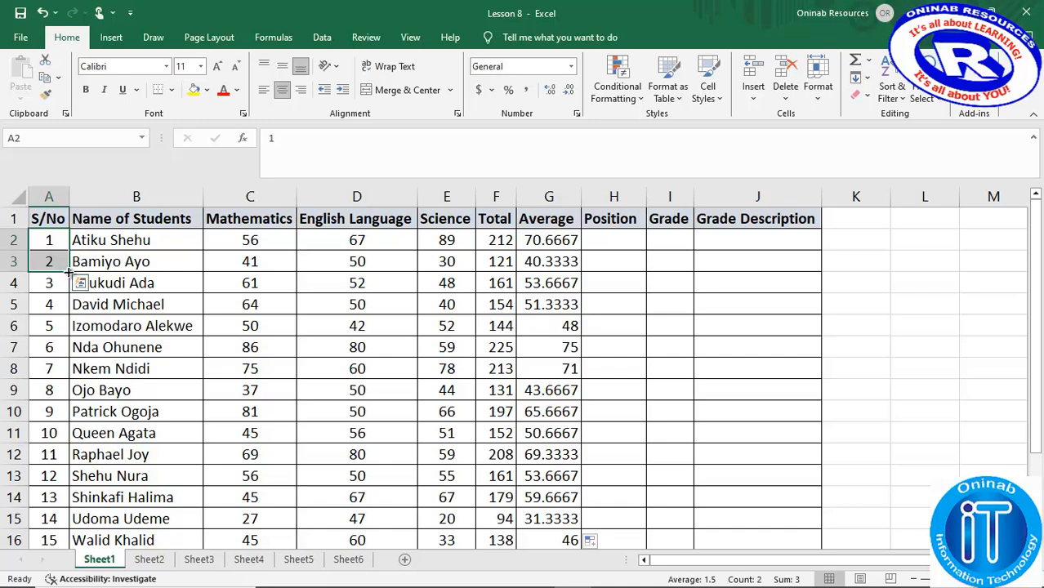
double_click(70, 272)
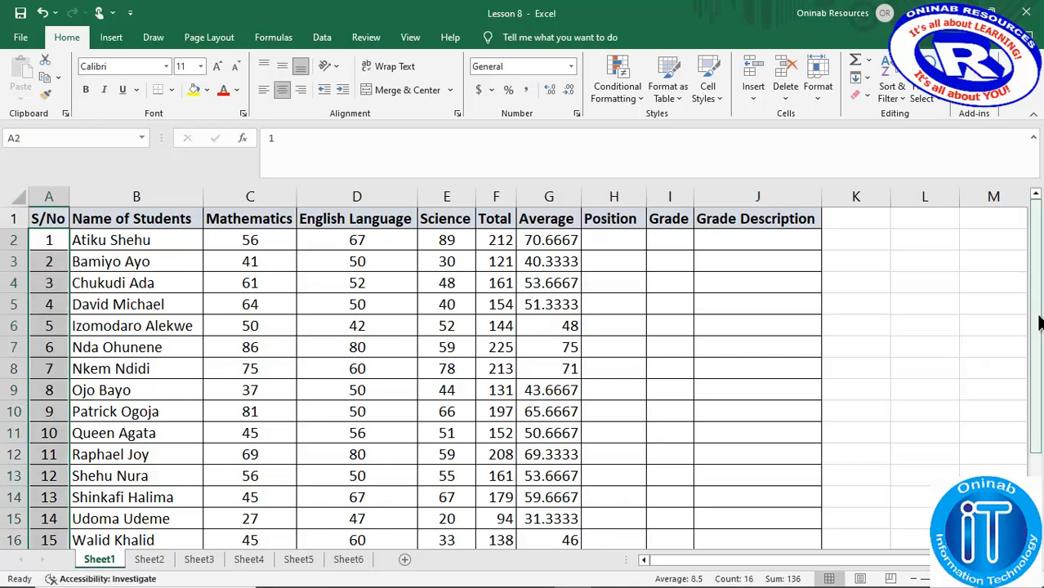
left_click_drag(1034, 326, 1039, 369)
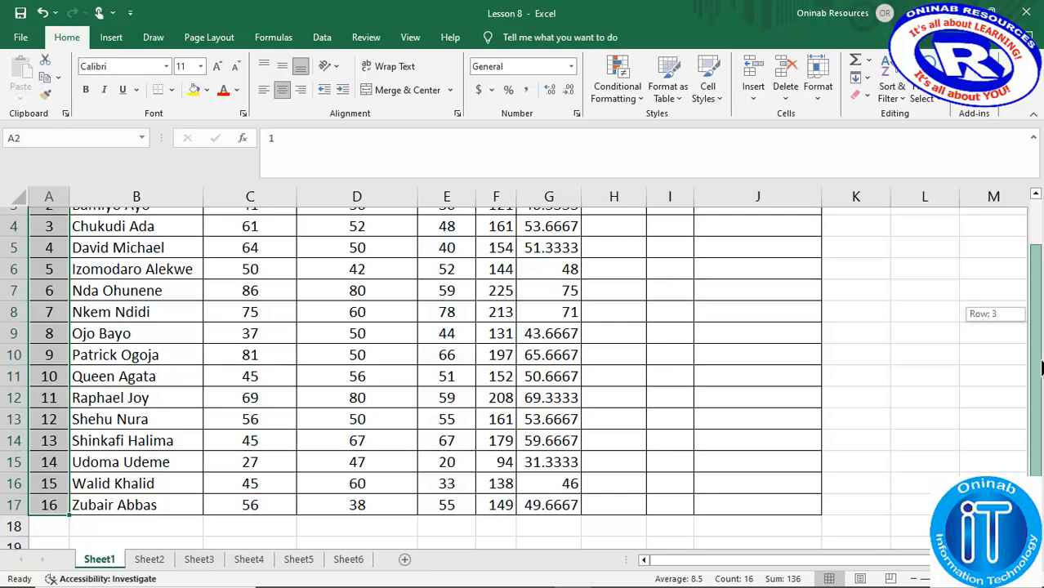
left_click_drag(1040, 372, 1034, 330)
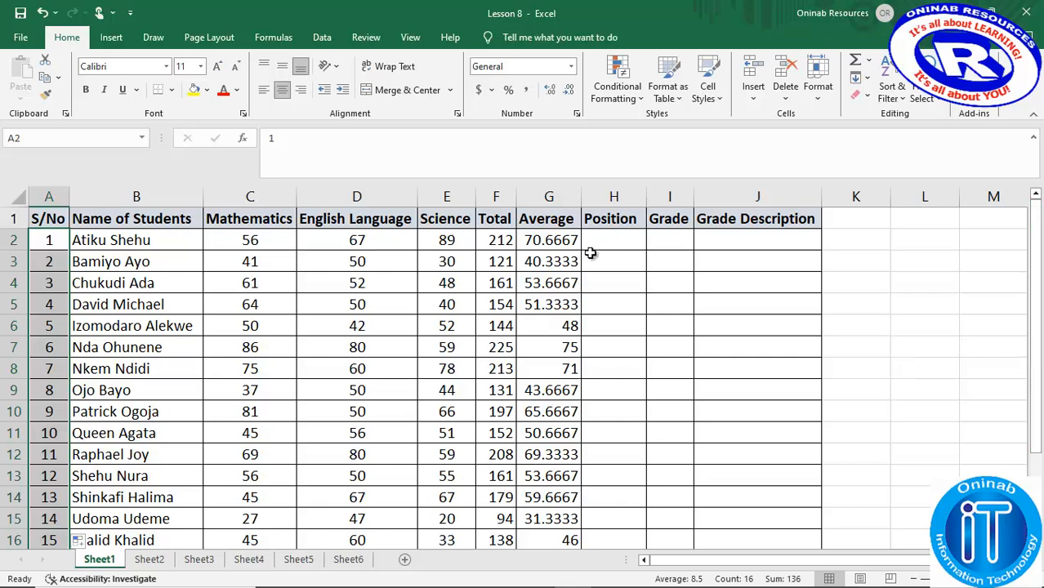
- Change the formula in G2 to =ROUNDUP((AVERAGE(C2:E2)),2) so the average is rounded up to two decimal places
left_click(557, 242)
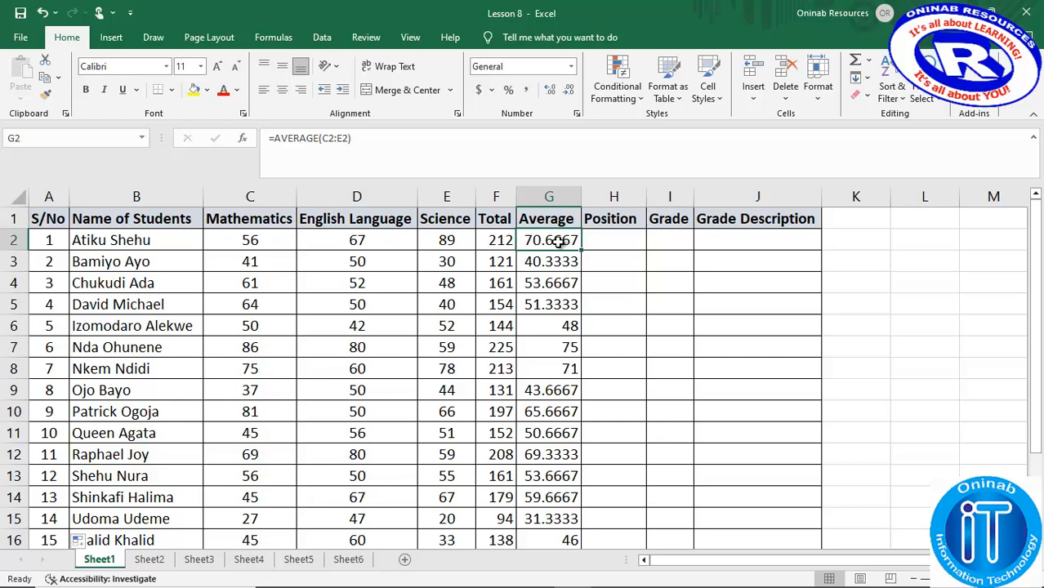
left_click(274, 138)
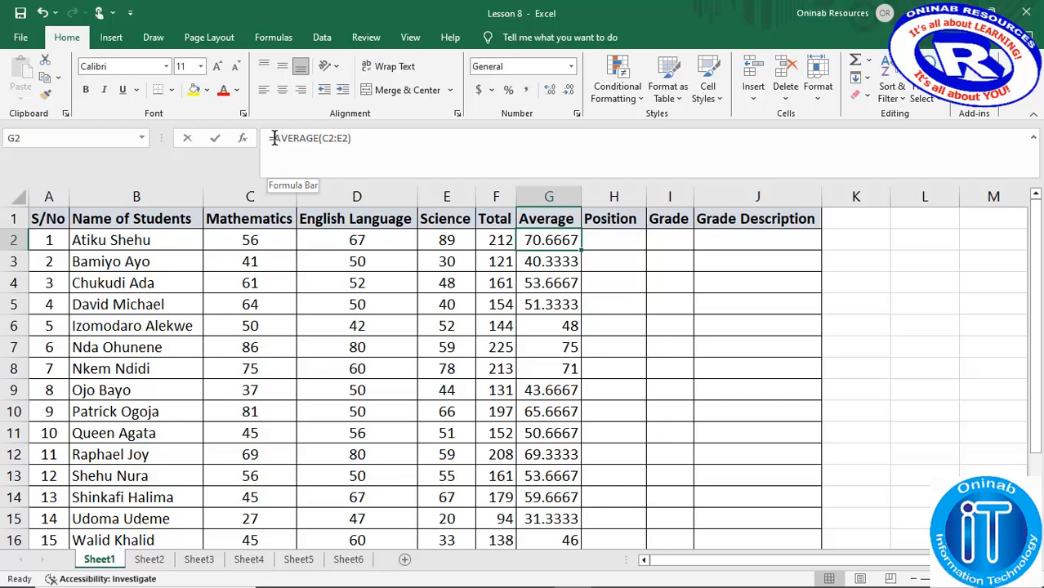
key("shift+End")
key("Delete")
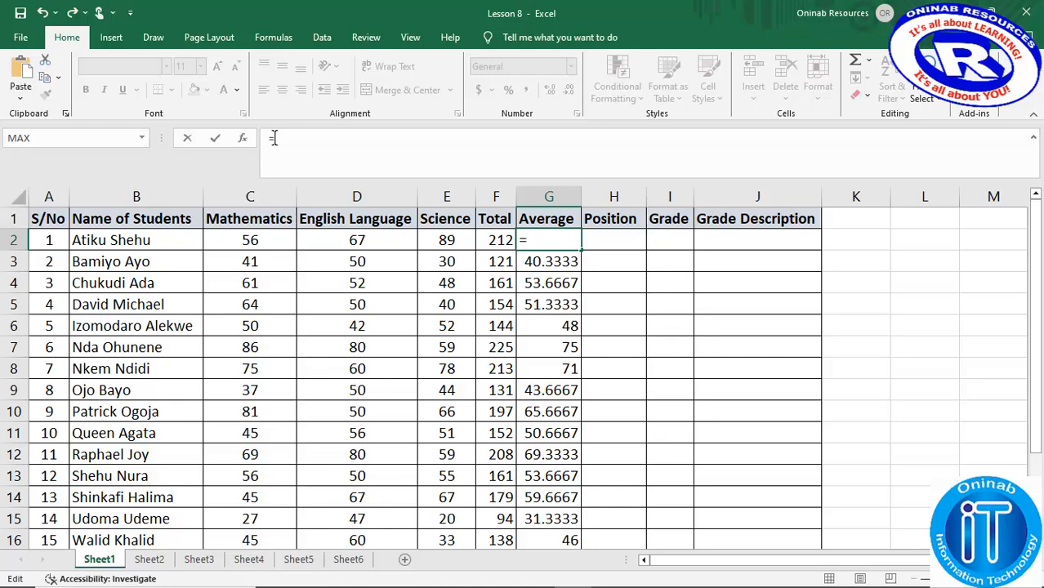
type("roun")
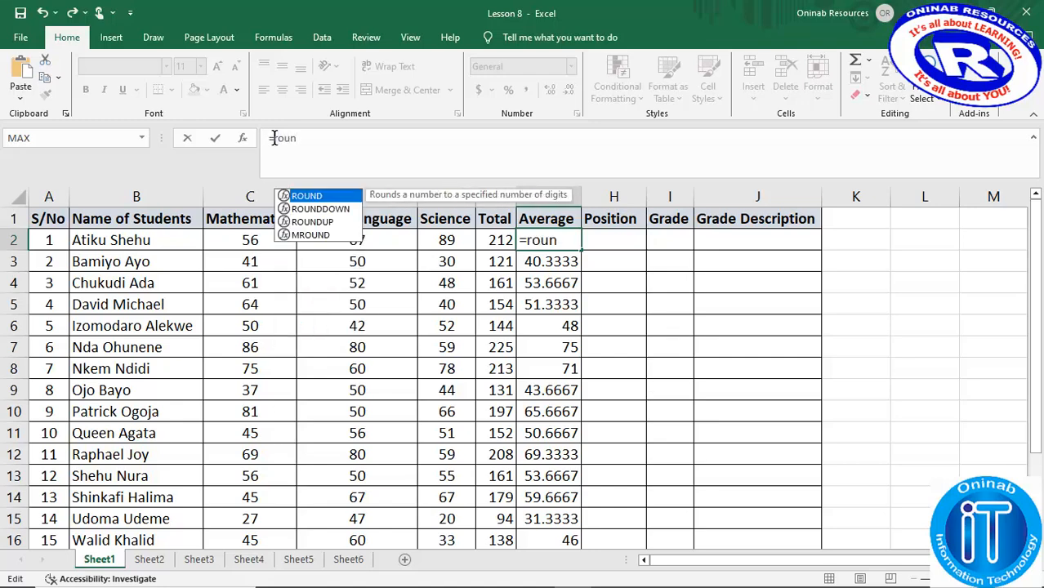
type("d")
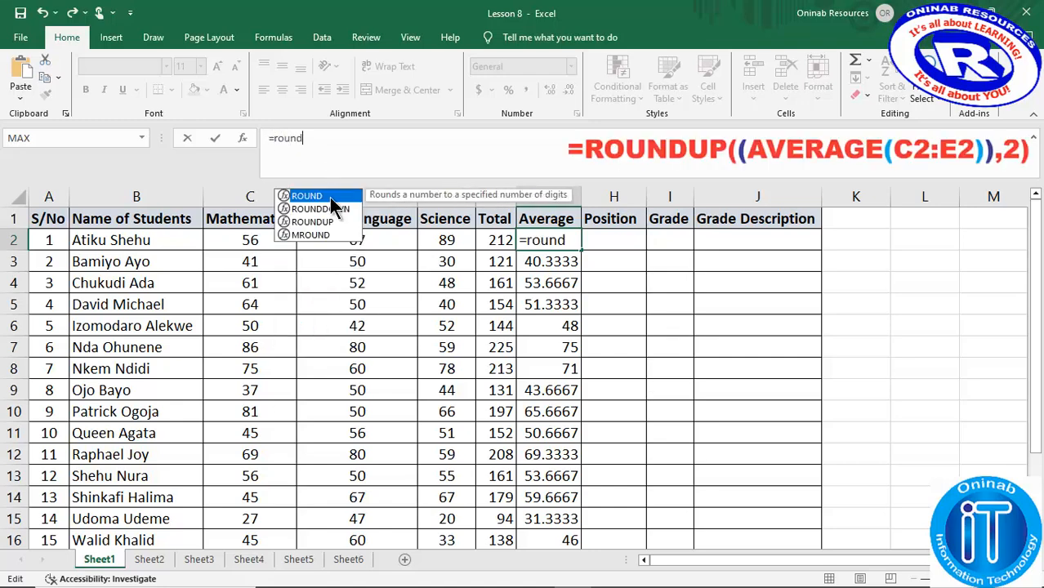
double_click(327, 228)
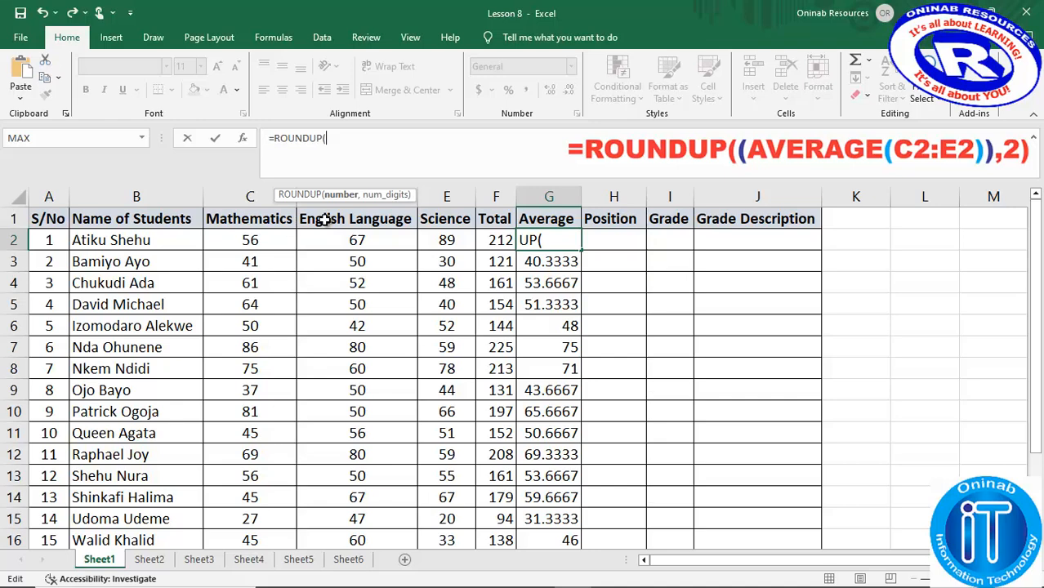
type("(")
type(")")
type("AVERAGE(C2:E2)")
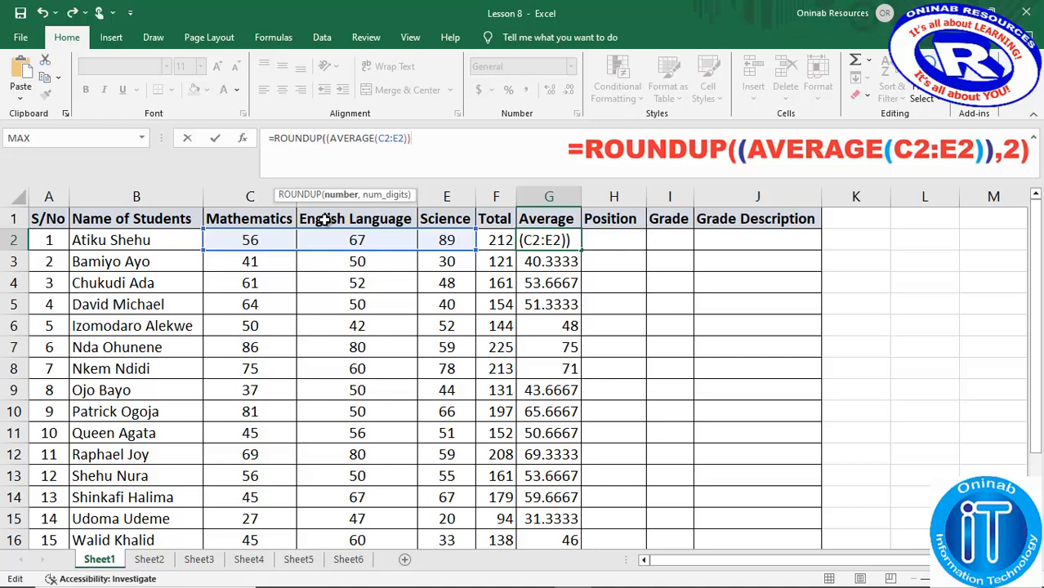
type(",")
type("2")
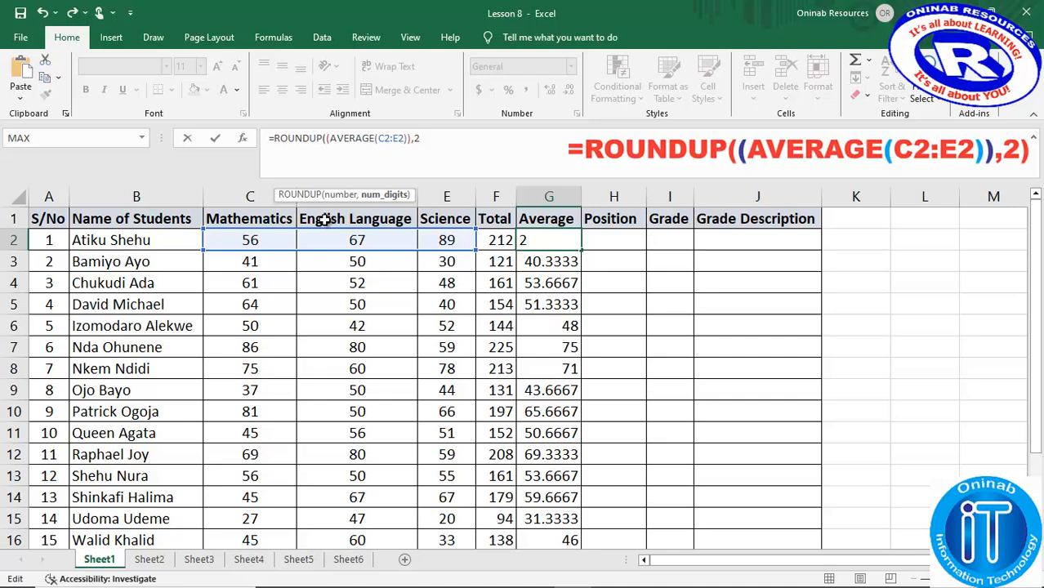
type(")")
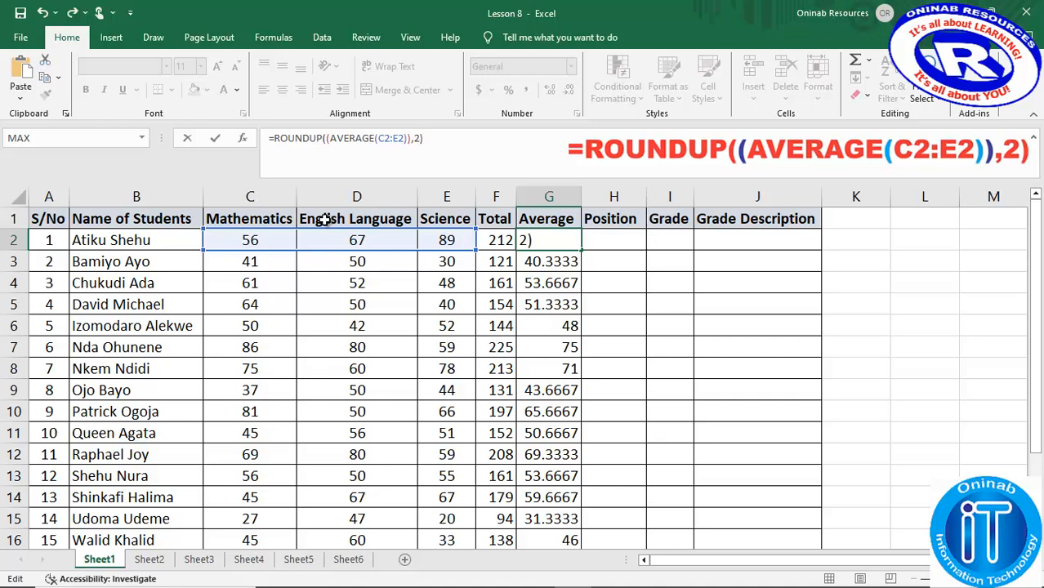
key("Return")
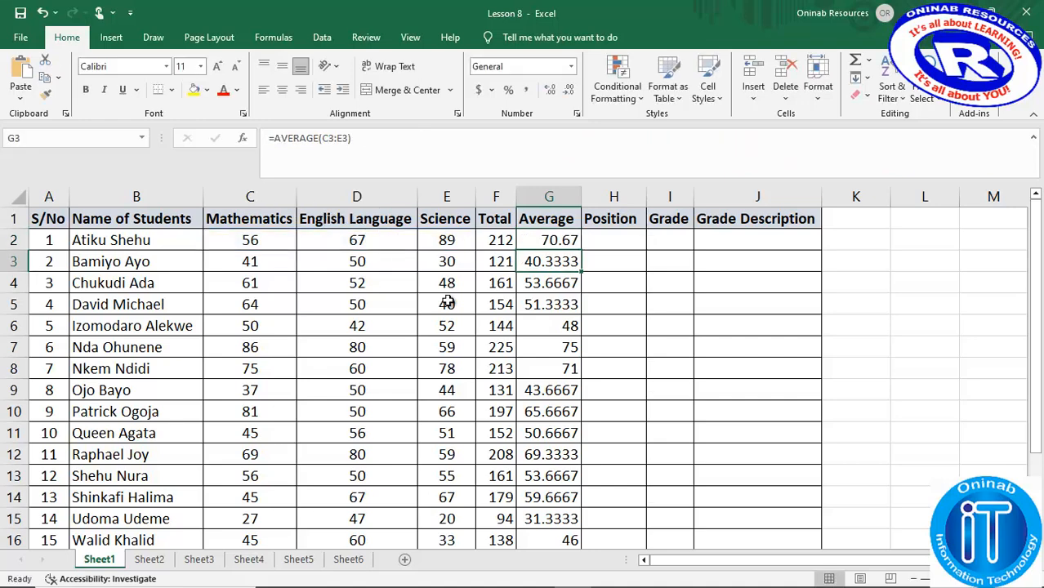
- Fill the ROUNDUP formula from G2 down the rest of the Average column
left_click(559, 239)
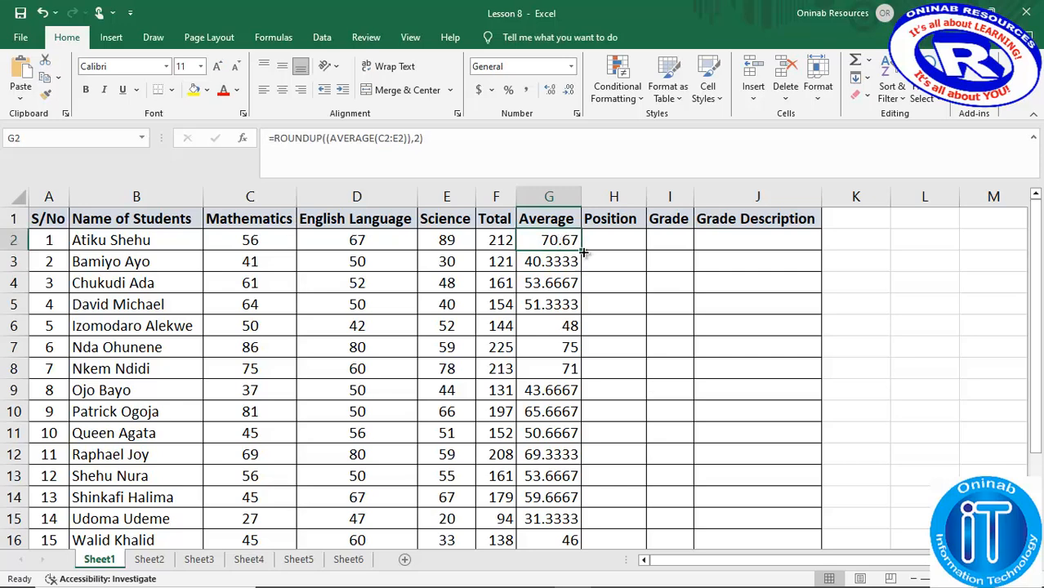
double_click(582, 250)
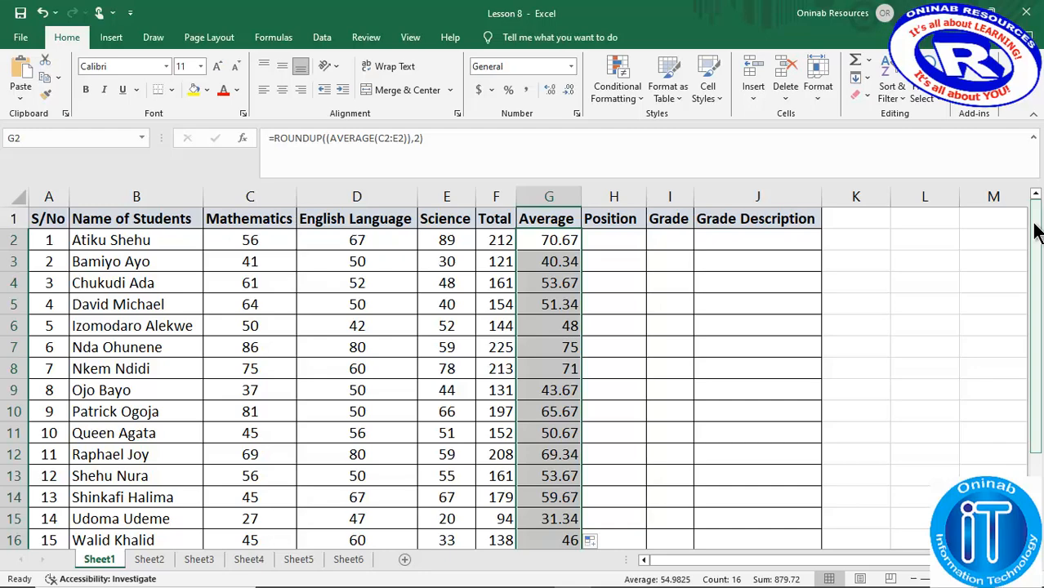
mouse_move(1038, 226)
left_mouse_down()
mouse_move(1039, 269)
mouse_move(1039, 237)
left_mouse_up()
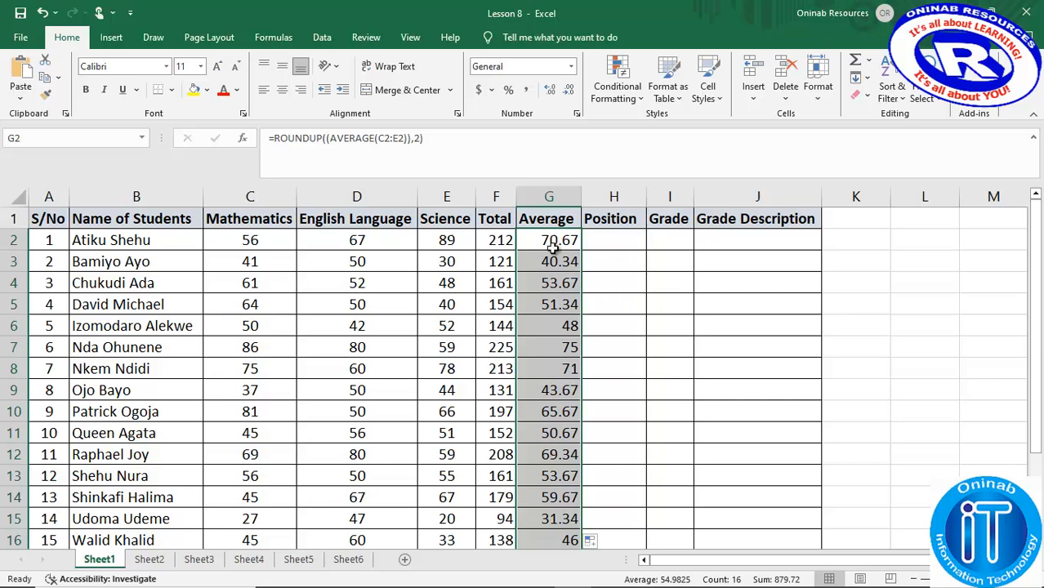
- Write =RANK(G2,G2:G17,0) in Position cell H2 to rank the first average in descending order
left_click(619, 236)
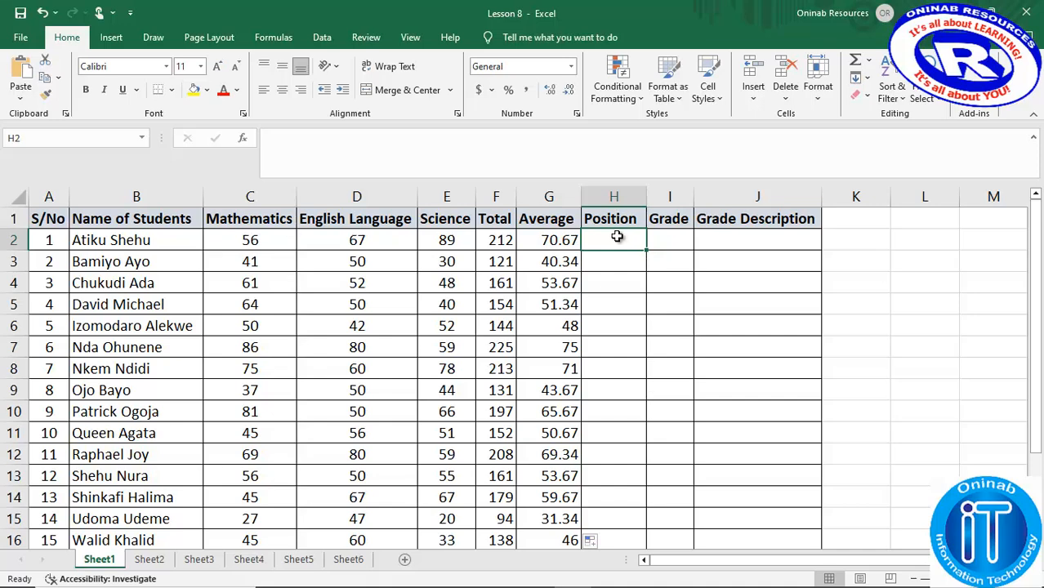
left_click(516, 137)
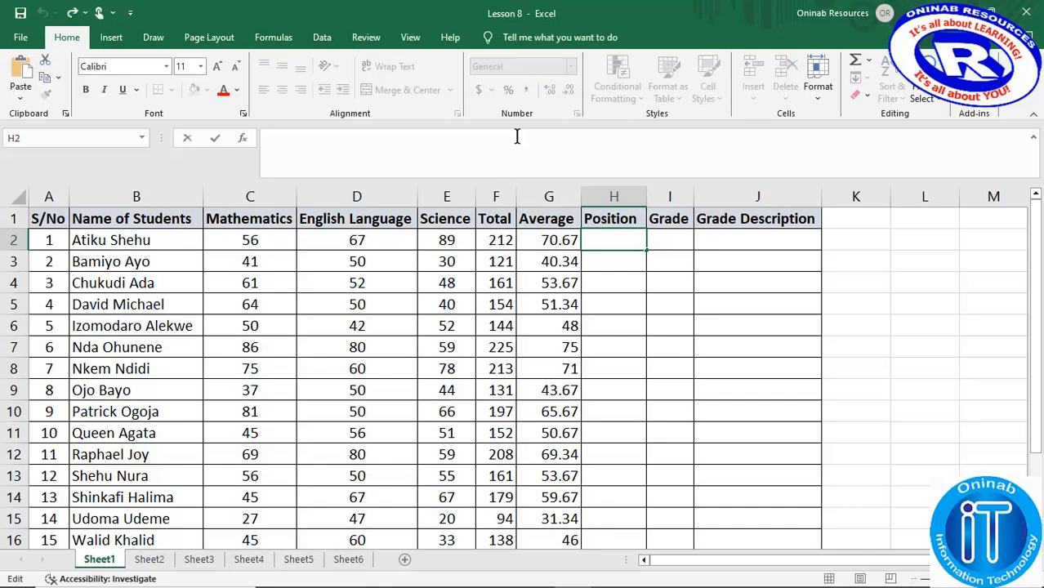
type("=ran")
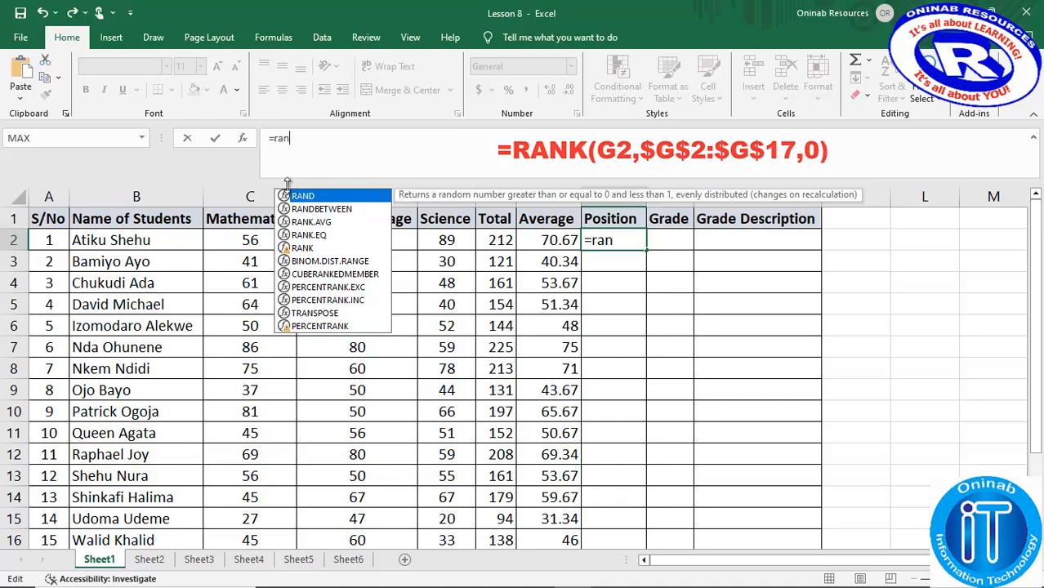
double_click(301, 248)
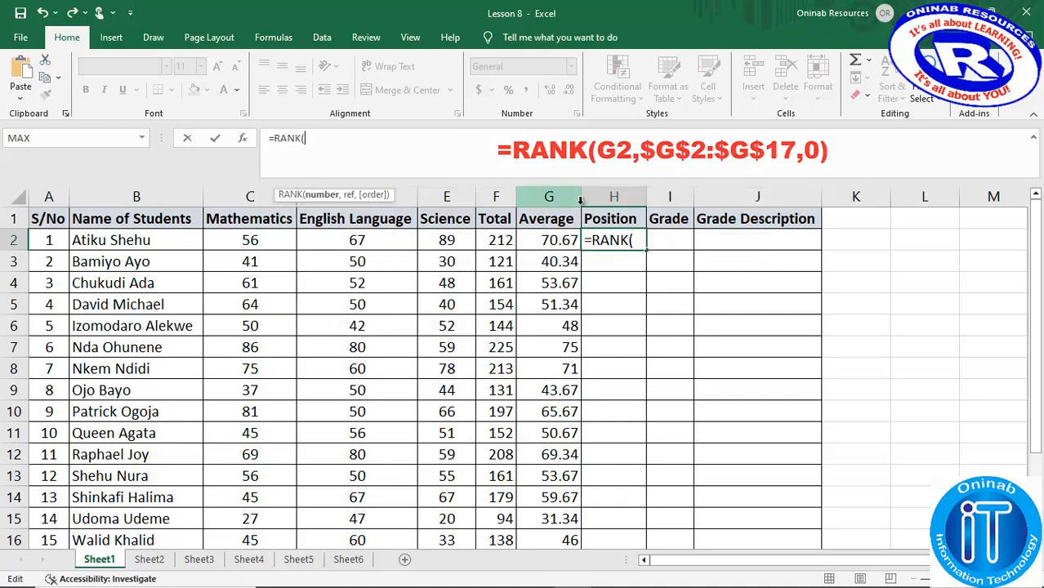
left_click(549, 238)
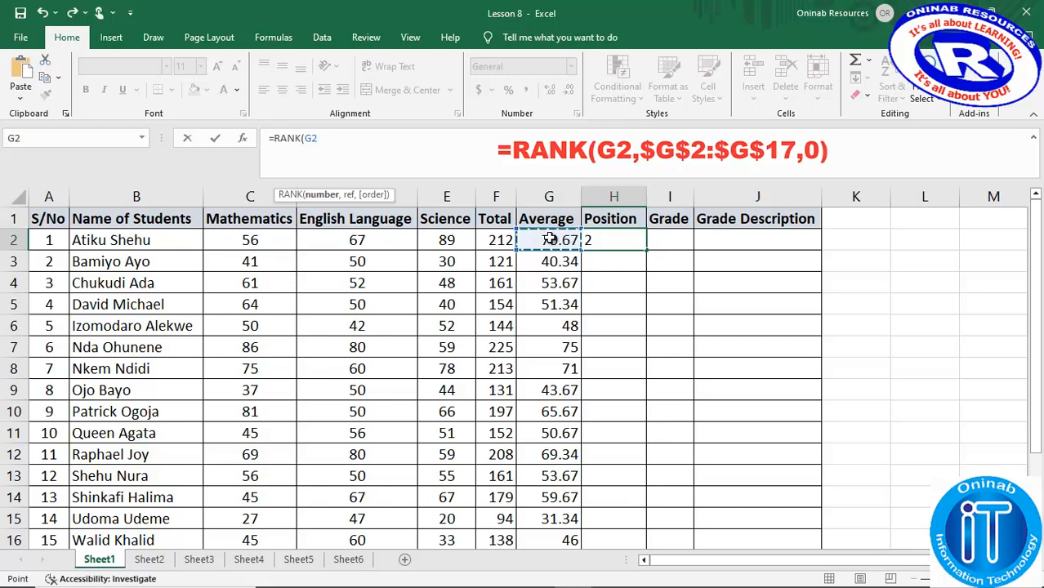
type(",")
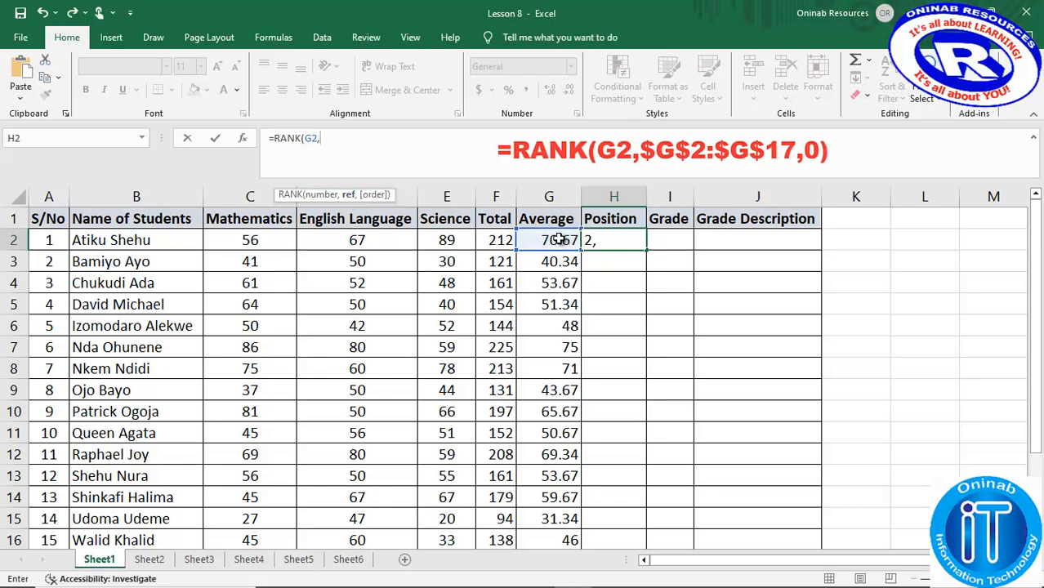
left_click_drag(558, 238, 568, 499)
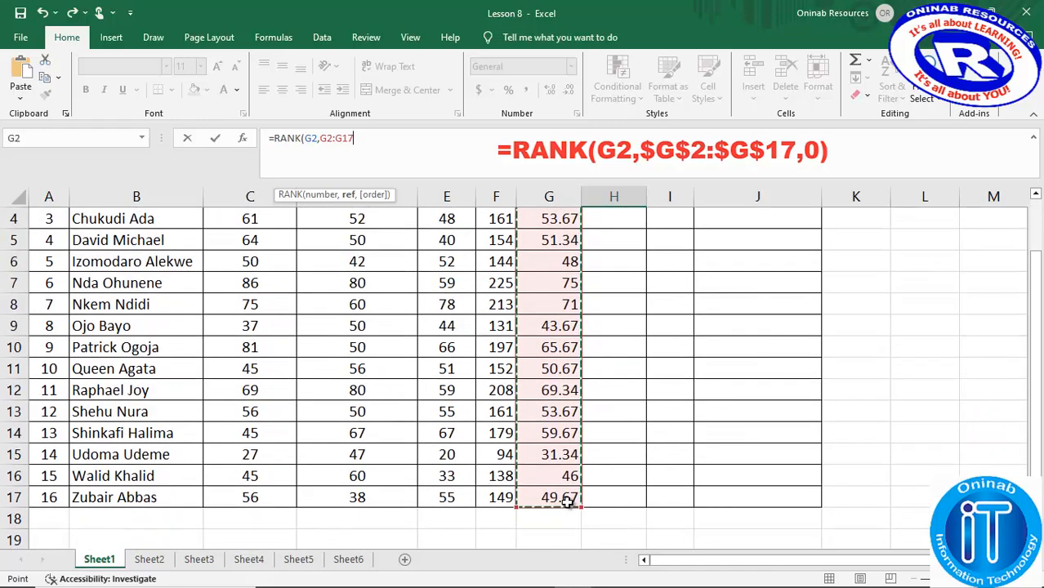
type(",")
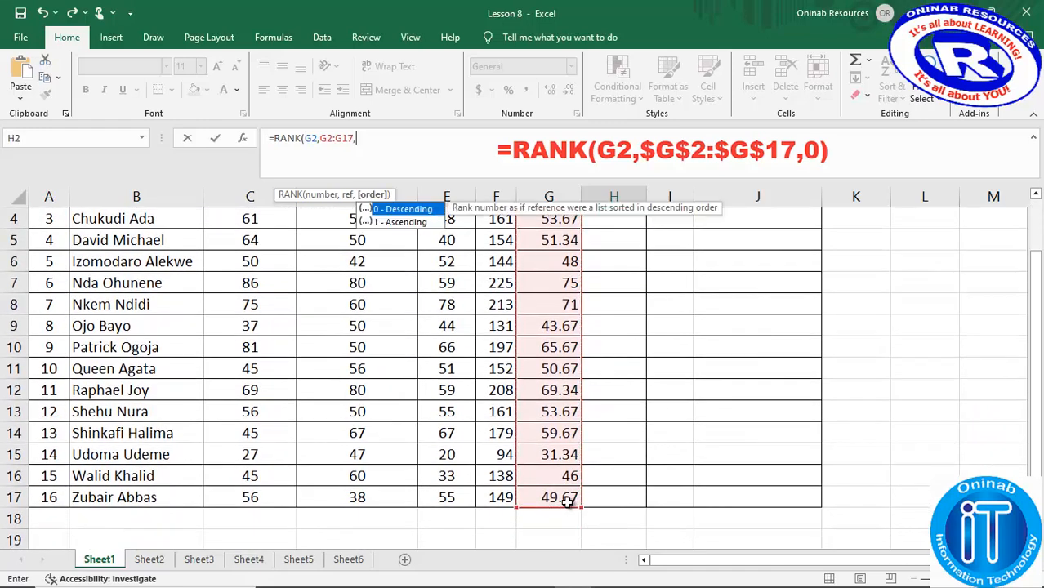
double_click(396, 212)
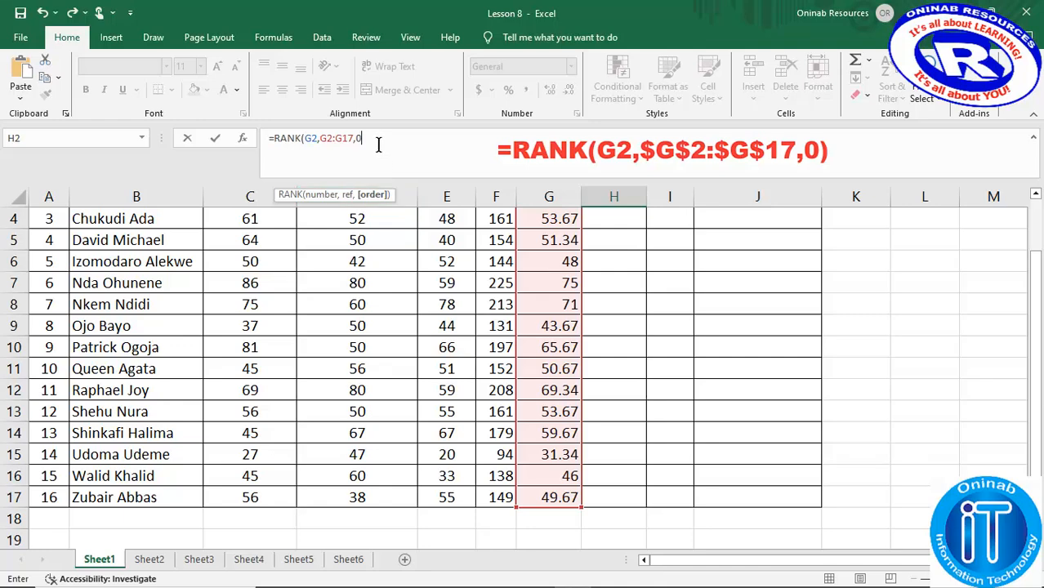
type(")")
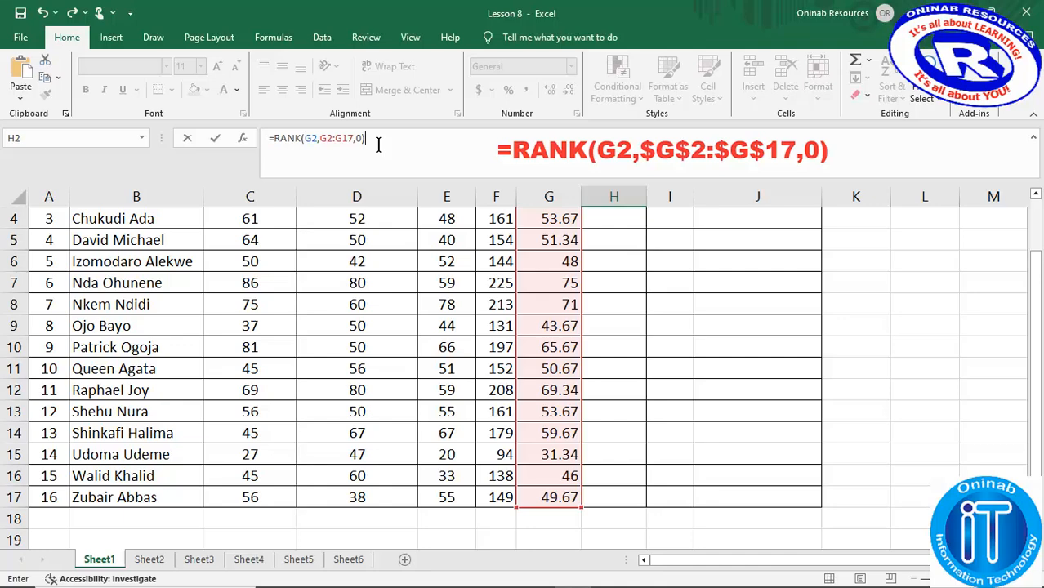
- Make the RANK reference range in H2 absolute as $G$2:$G$17 and enter the formula
left_click(343, 139)
left_click(348, 194)
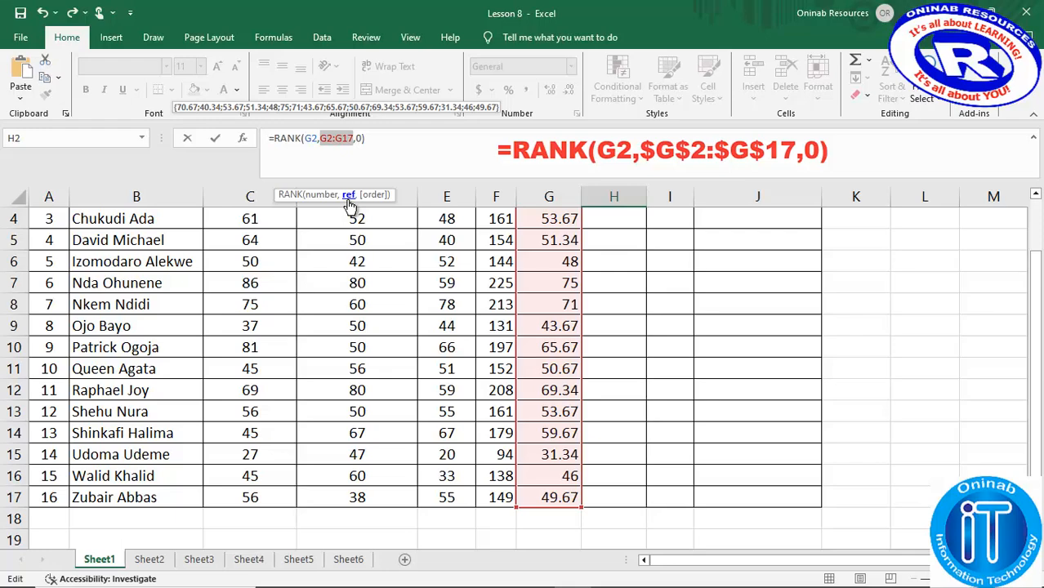
scroll(350, 204, "up", 1)
key("F4")
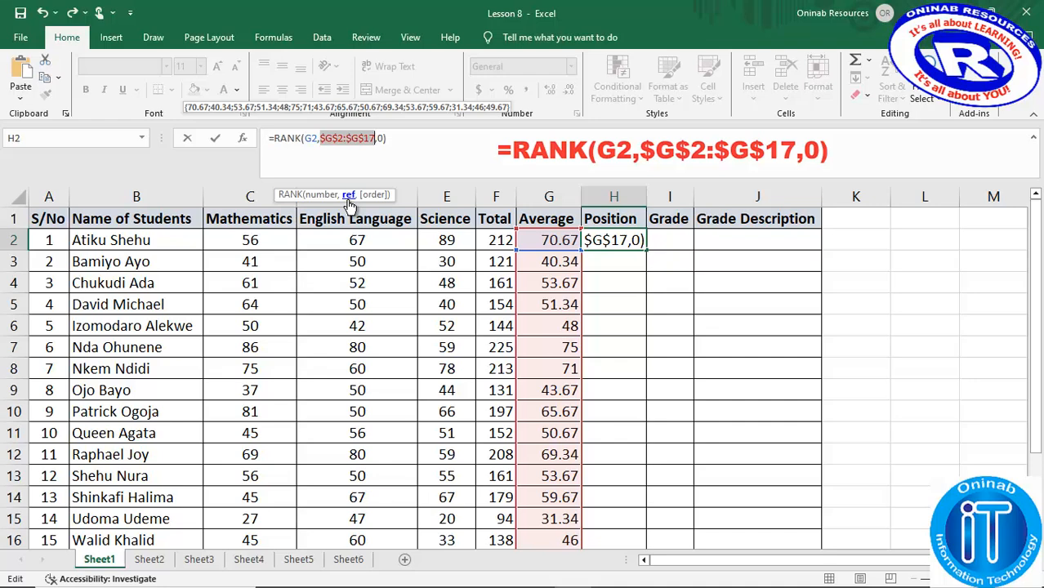
key("Return")
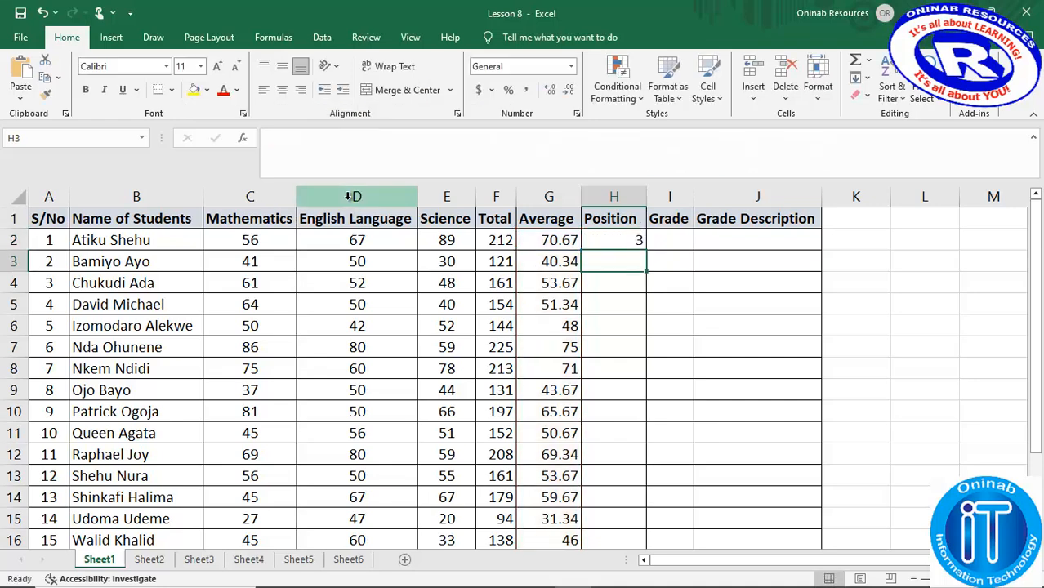
- Fill the RANK formula from H2 down the Position column and centre the filled cells
left_click(625, 242)
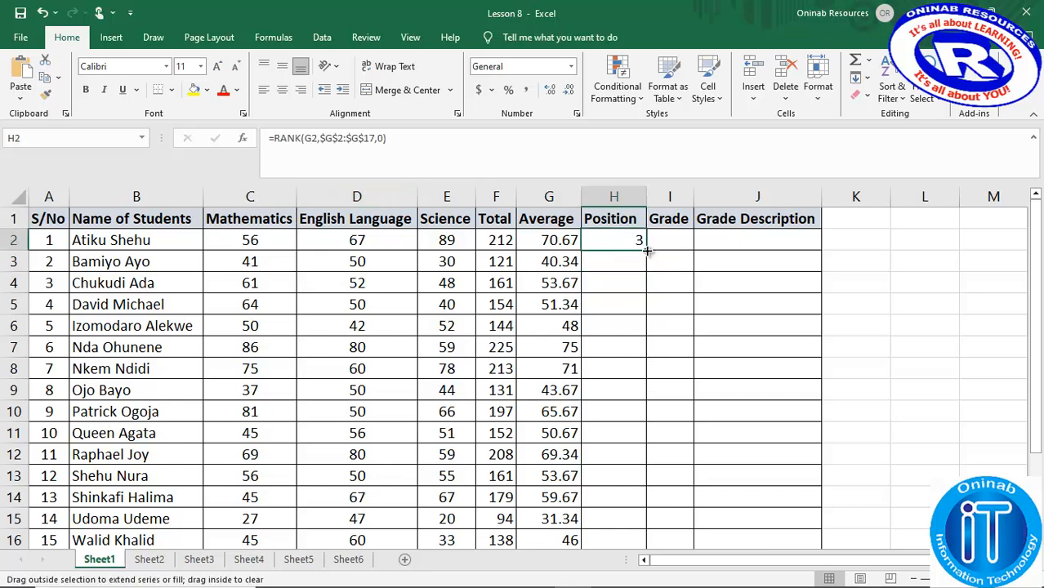
double_click(649, 250)
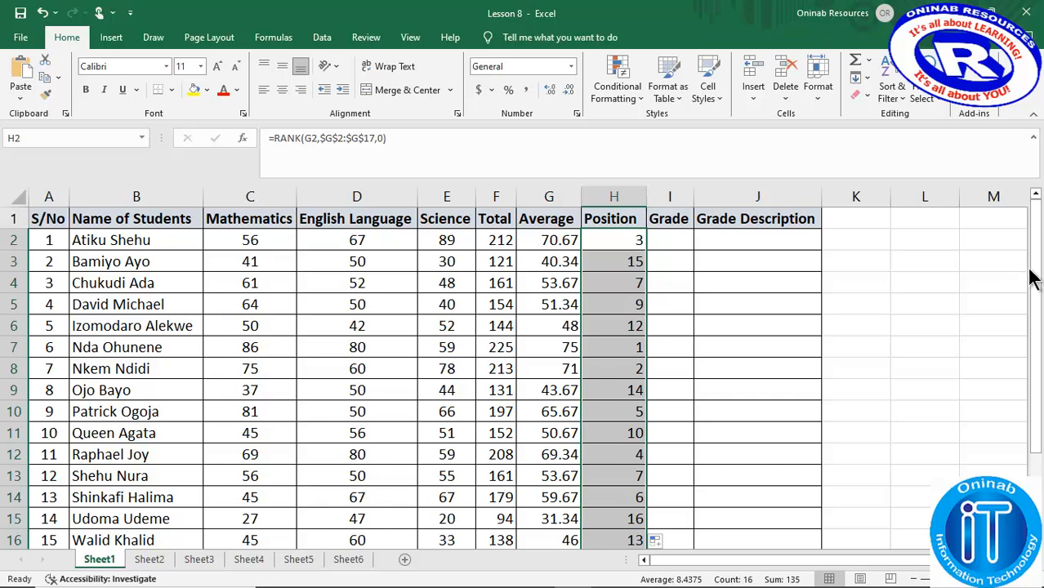
left_click(282, 91)
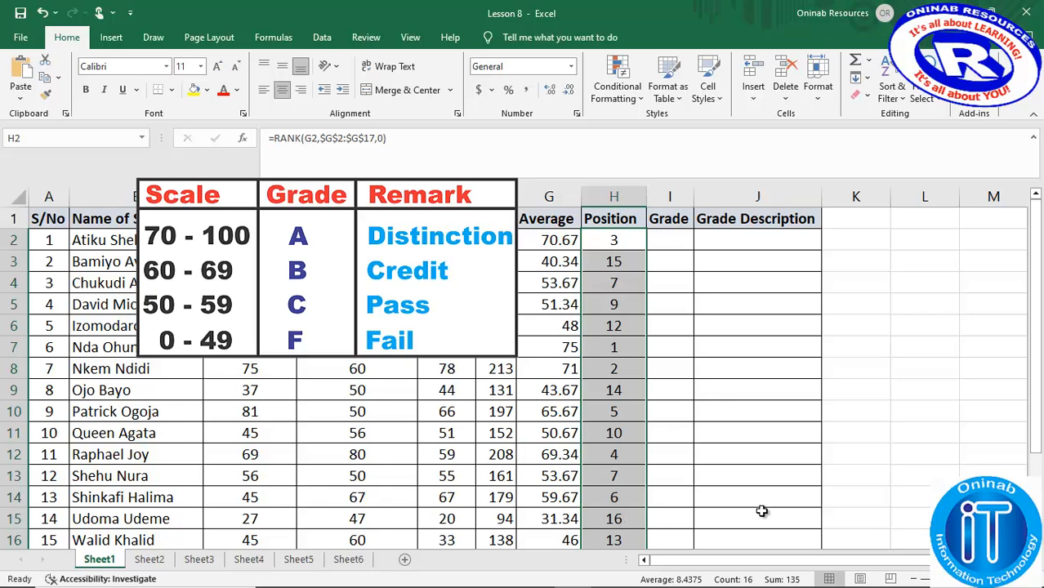
- Begin an IF formula in Grade cell I2 that returns "F" when G2<=49
left_click(659, 240)
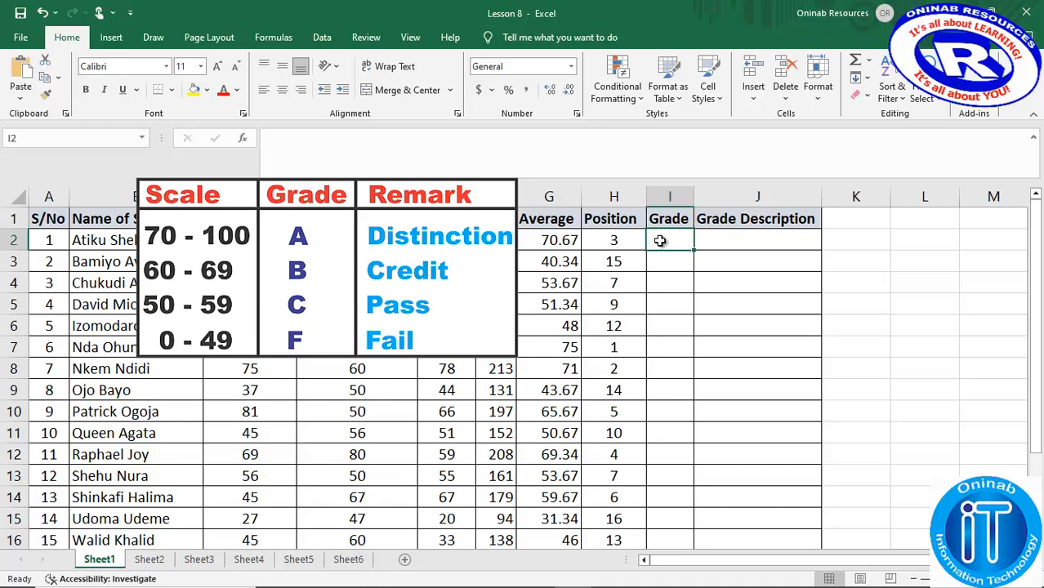
left_click(423, 137)
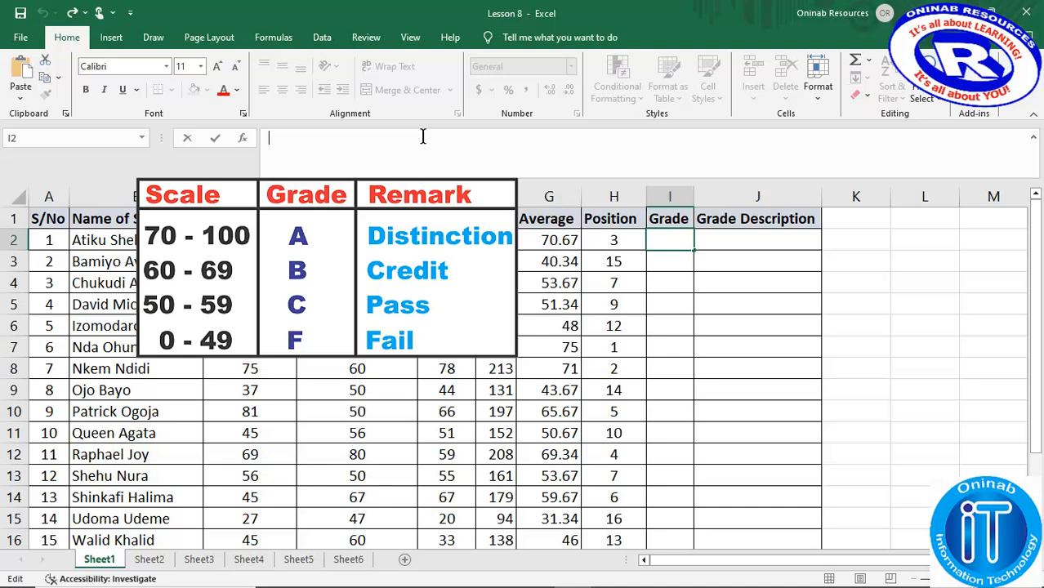
type("=")
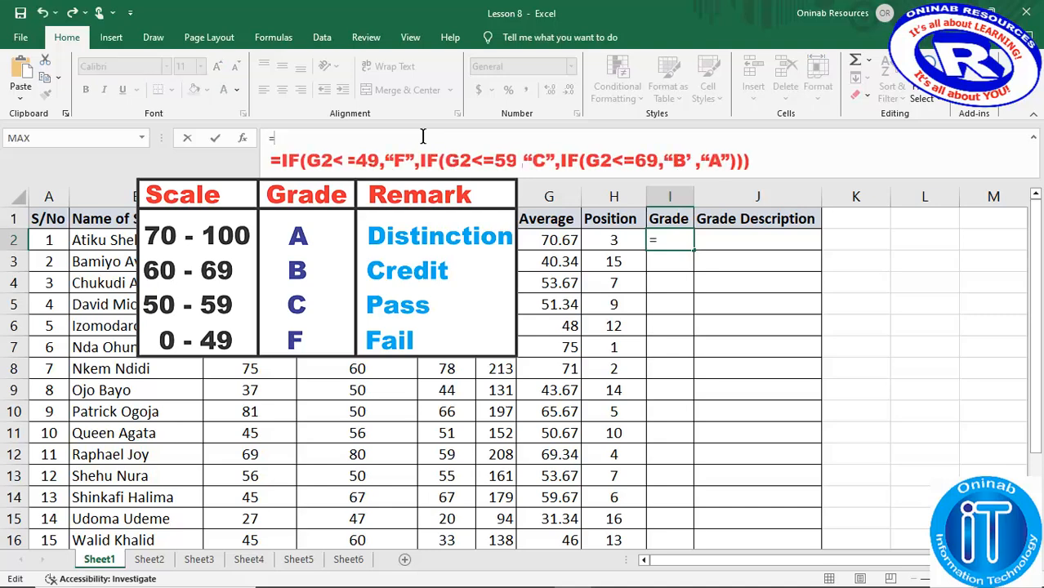
type("if")
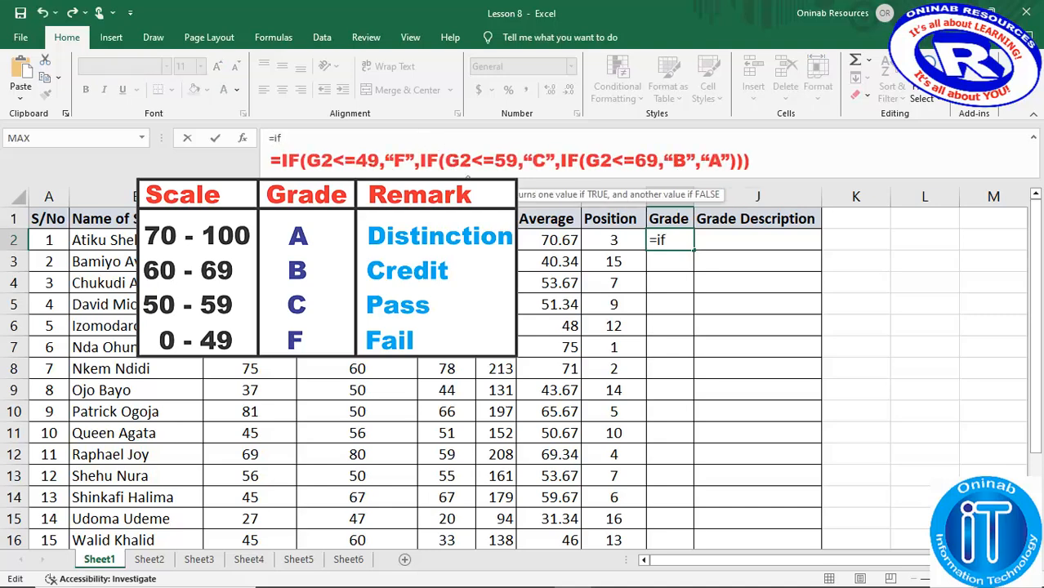
key("Tab")
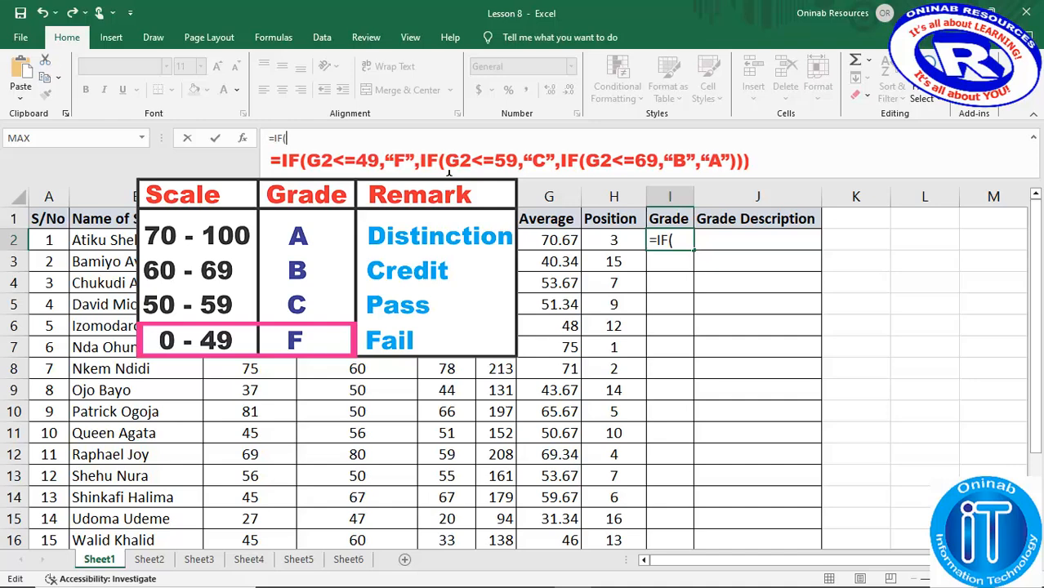
left_click(559, 240)
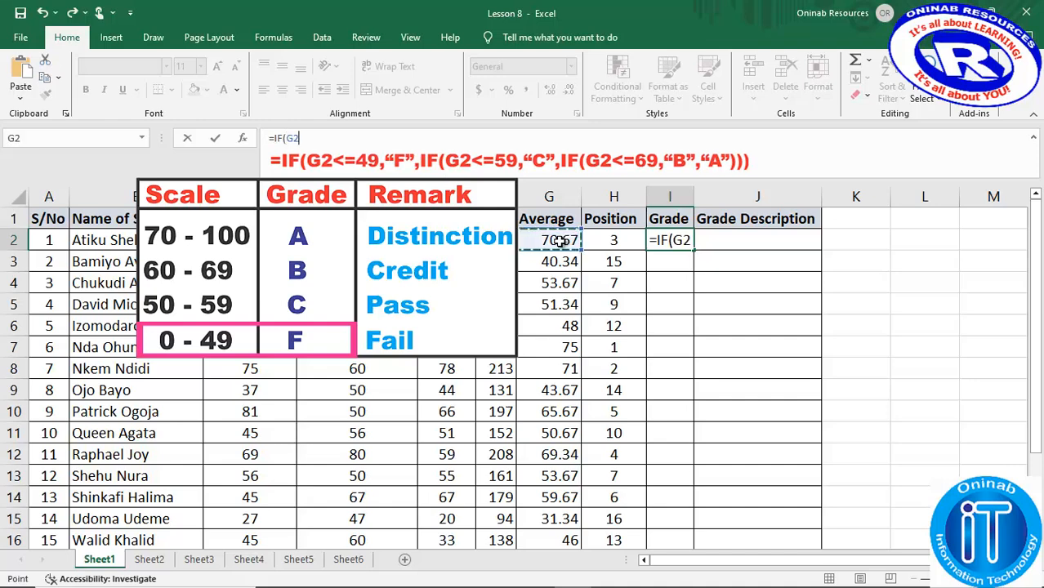
type("<")
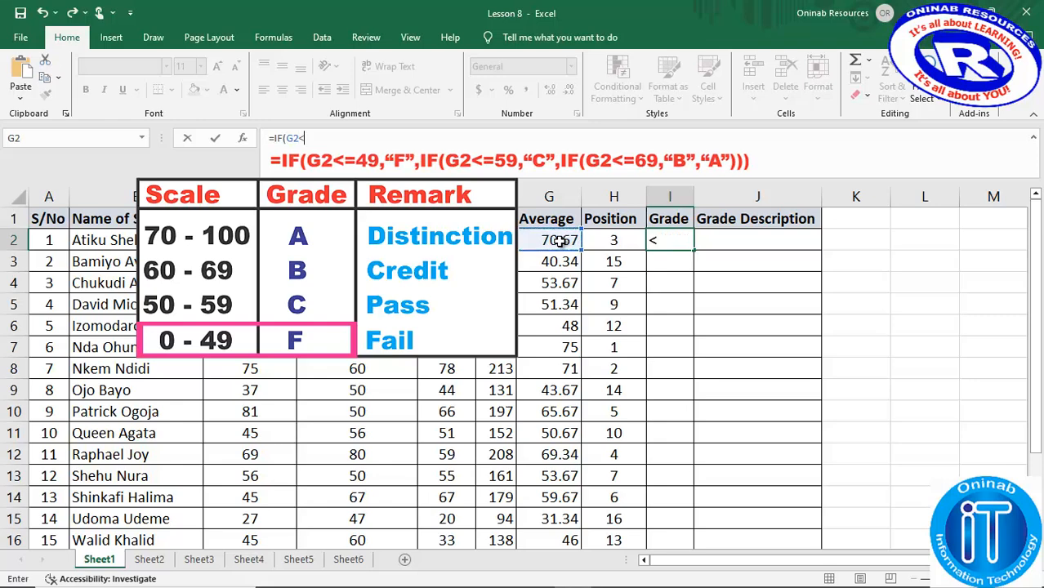
type("=49,")
type("F")
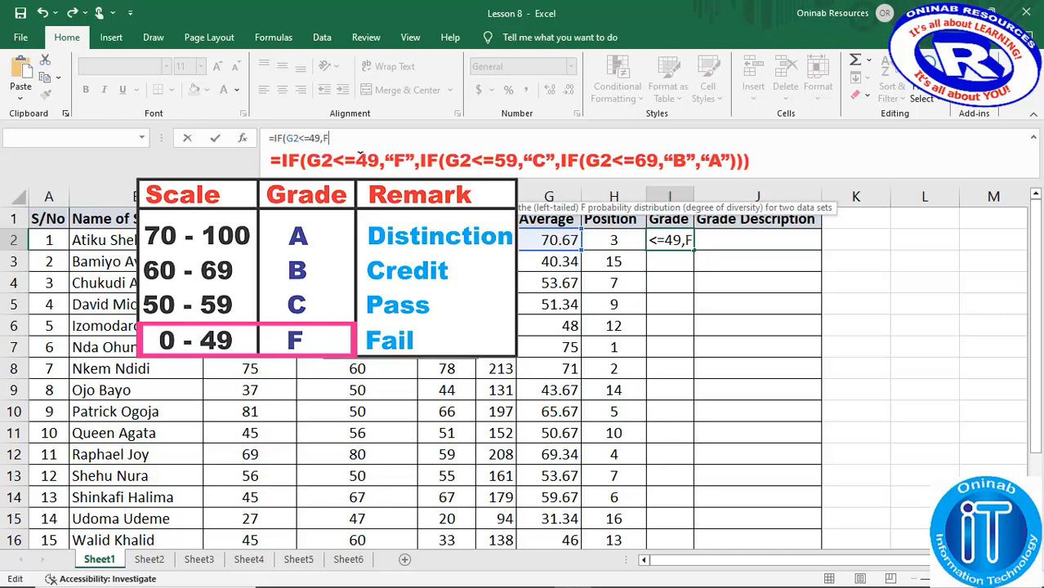
type("\"")
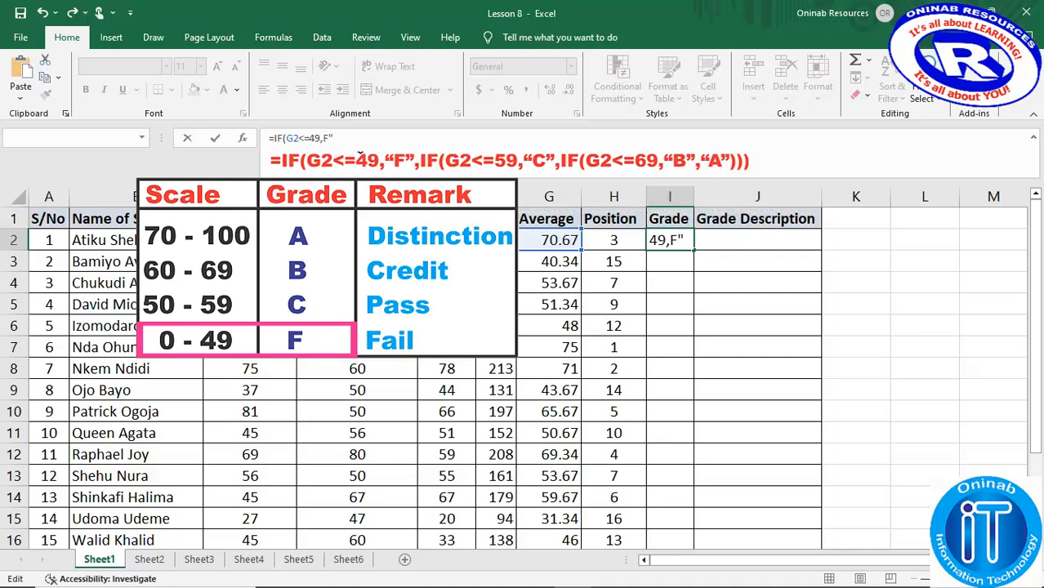
key("Left")
key("Left")
type("\"")
key("Right")
key("Right")
type(",")
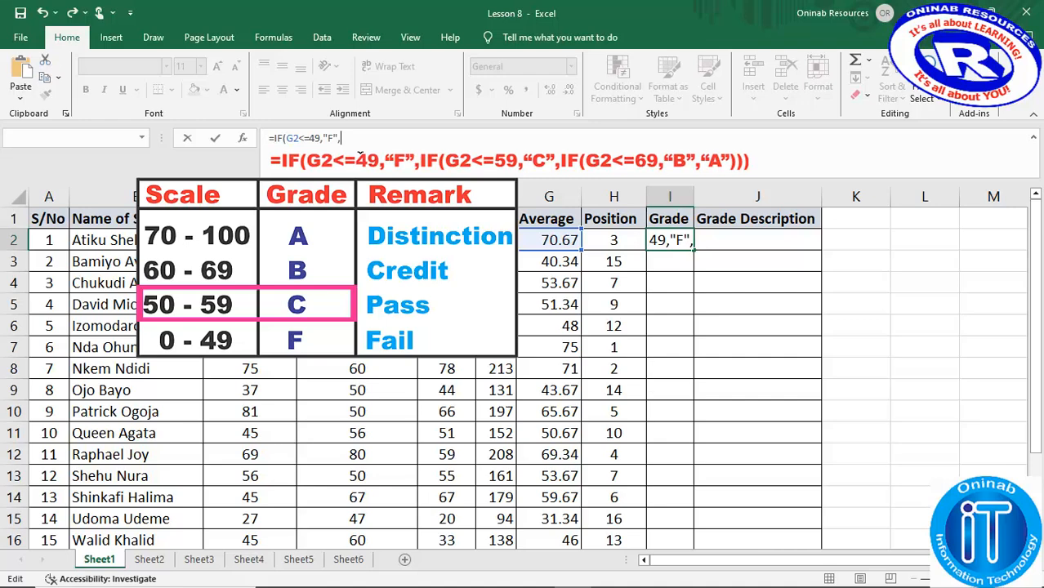
- Add a nested IF to the I2 grade formula that returns "C" when G2<=59
type("IF")
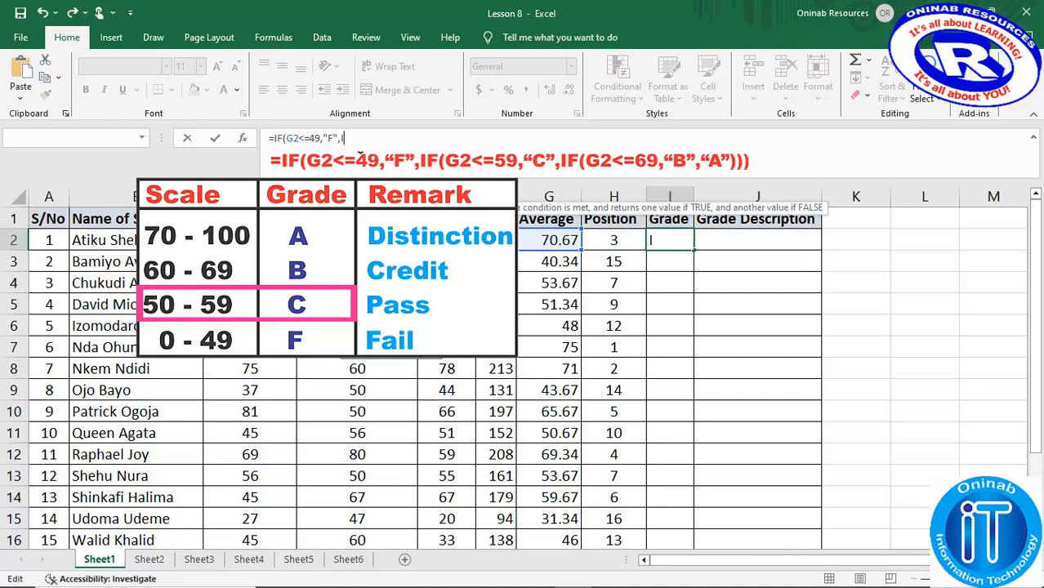
type("(")
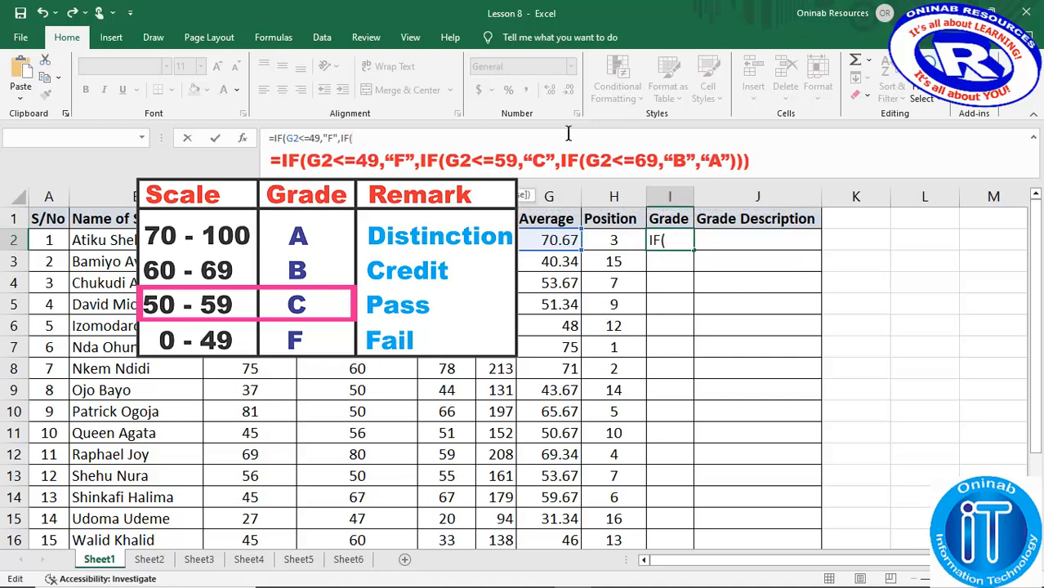
left_click(555, 239)
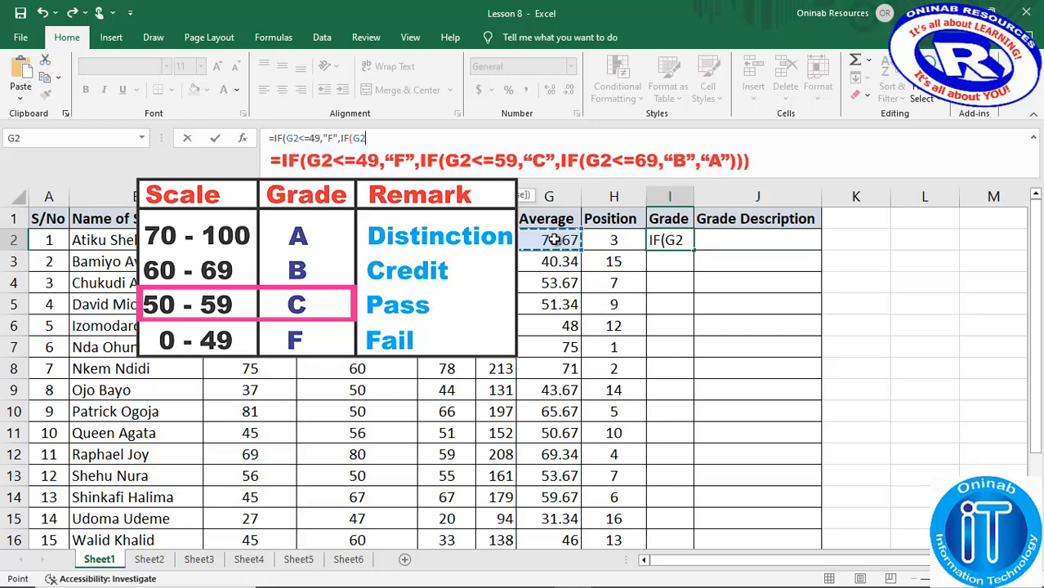
type("<=")
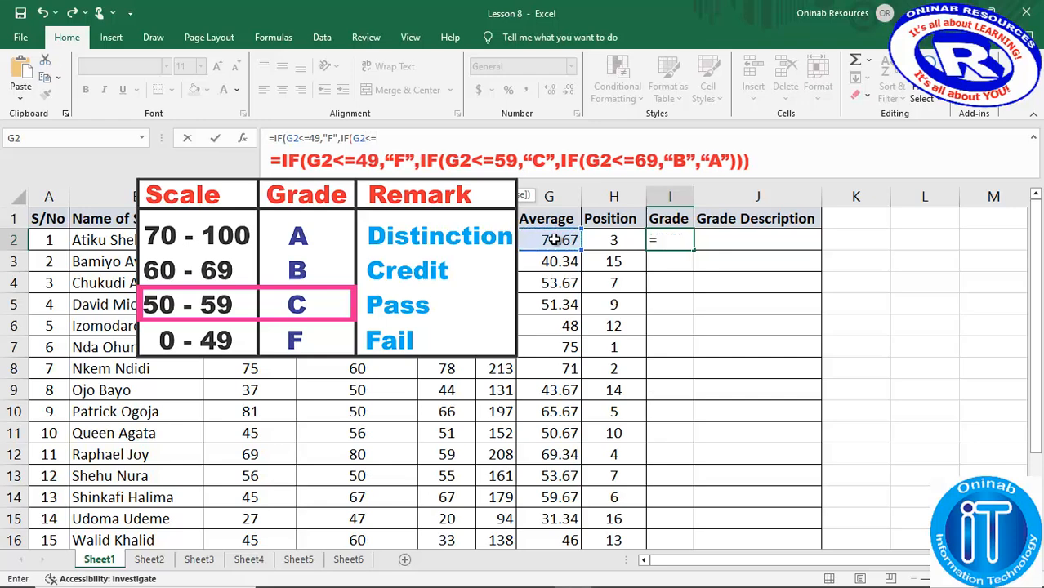
type("59,")
type("\"C\"")
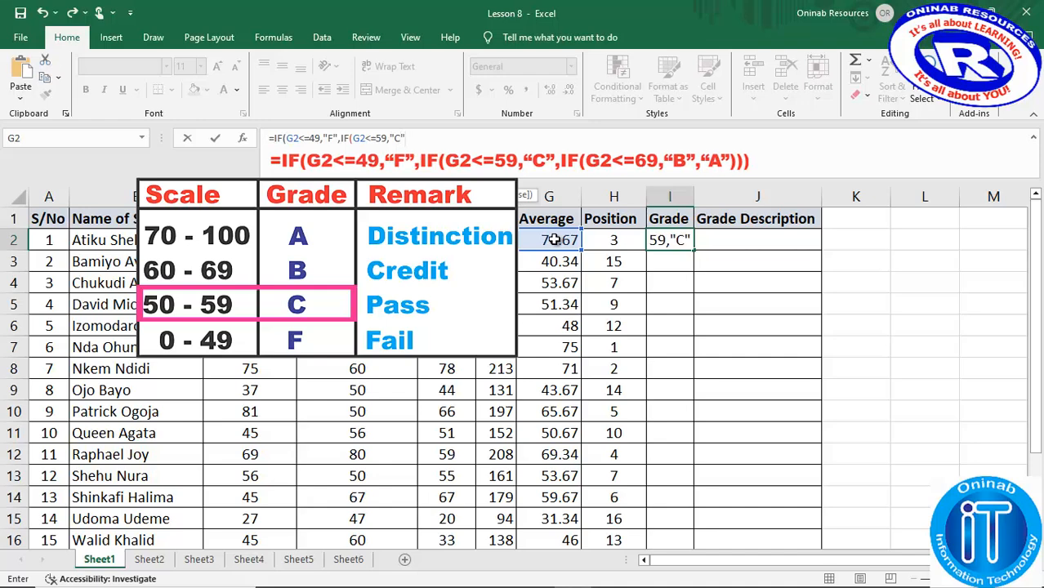
type(",")
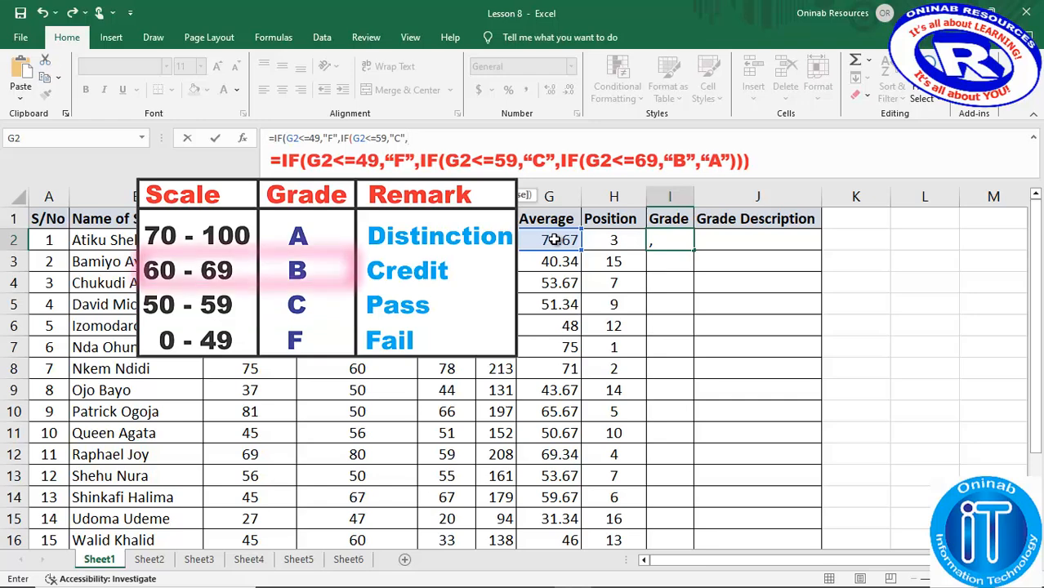
- Add a third nested IF to the I2 grade formula that returns "B" when G2<=69
type("IF")
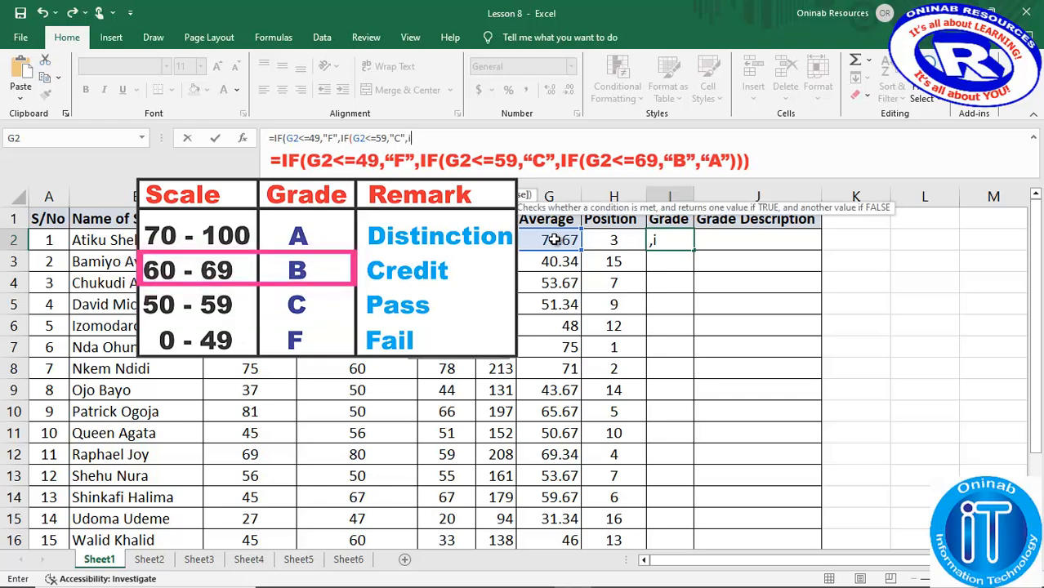
key("BackSpace")
key("BackSpace")
type("IF")
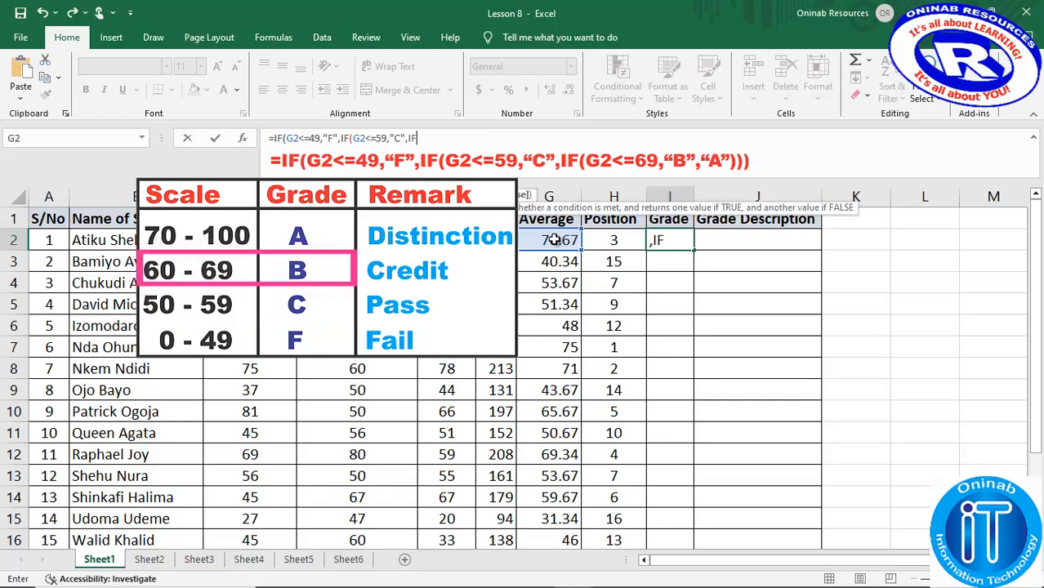
type("(")
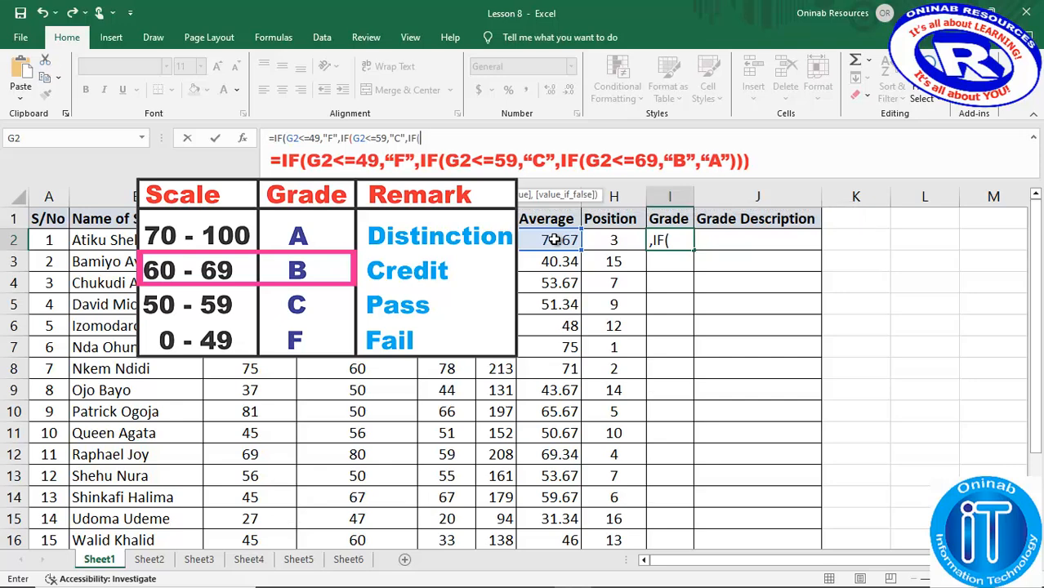
left_click(554, 239)
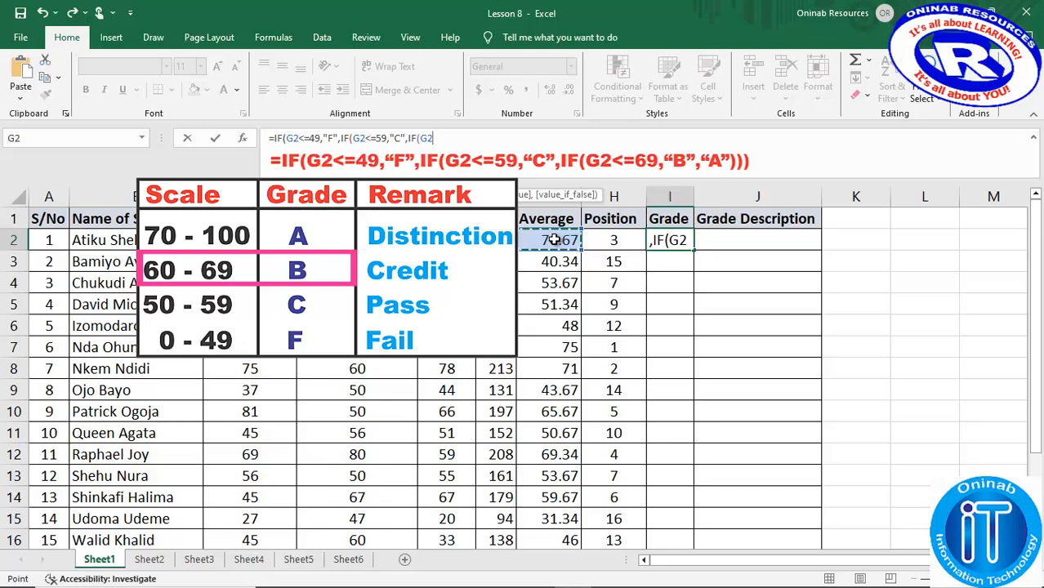
type("<=69")
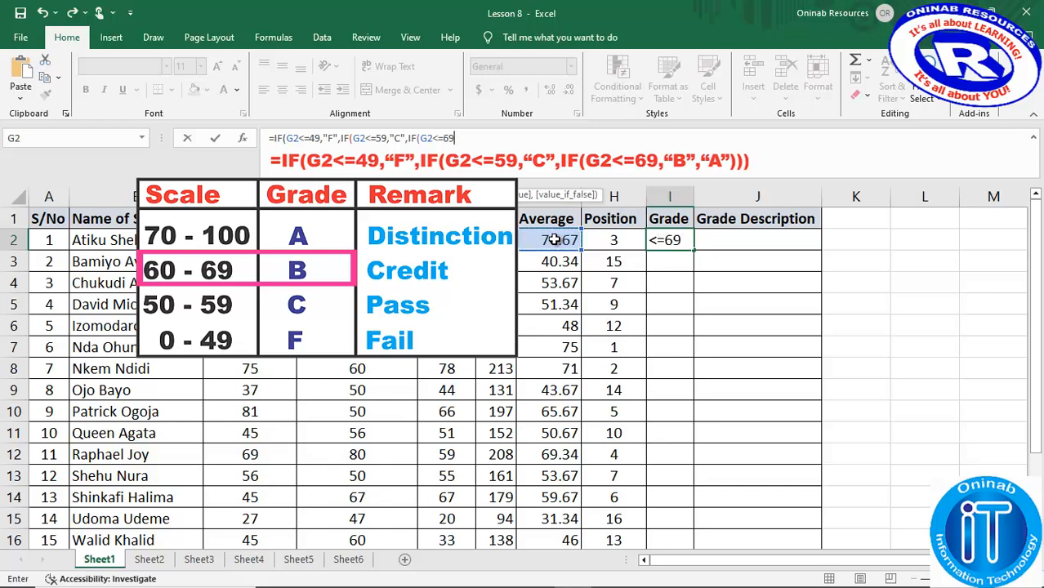
type(",")
type("\"B\"")
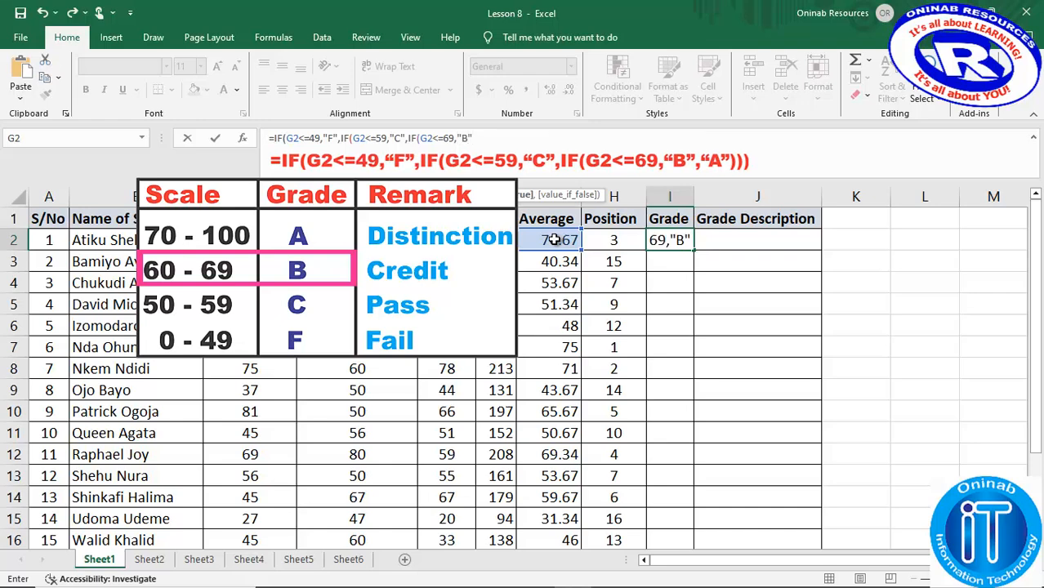
type(",")
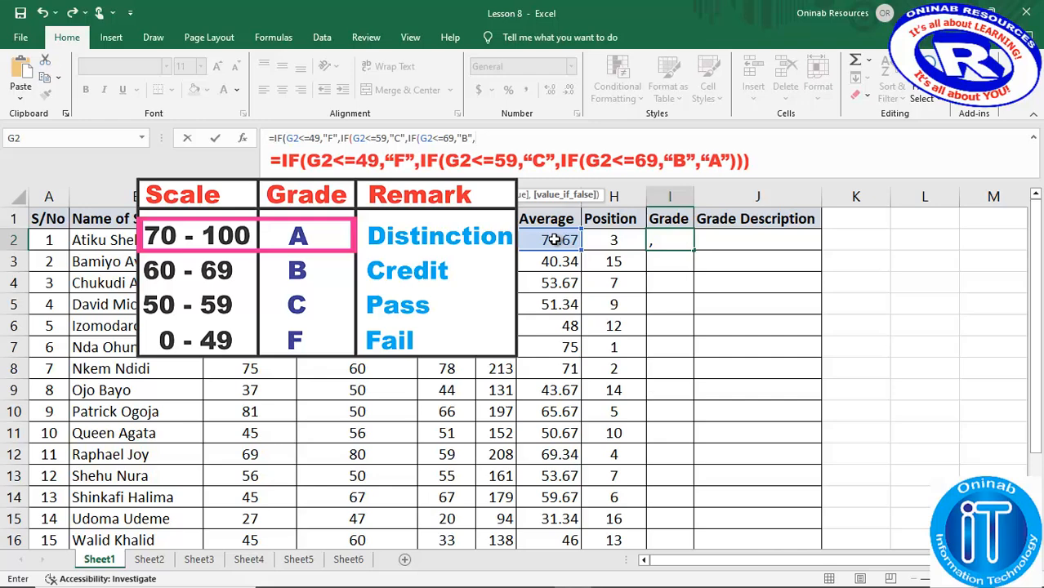
- Finish the I2 grade formula with "A" as the remaining result, close all three IFs and enter it
type("\"A\"")
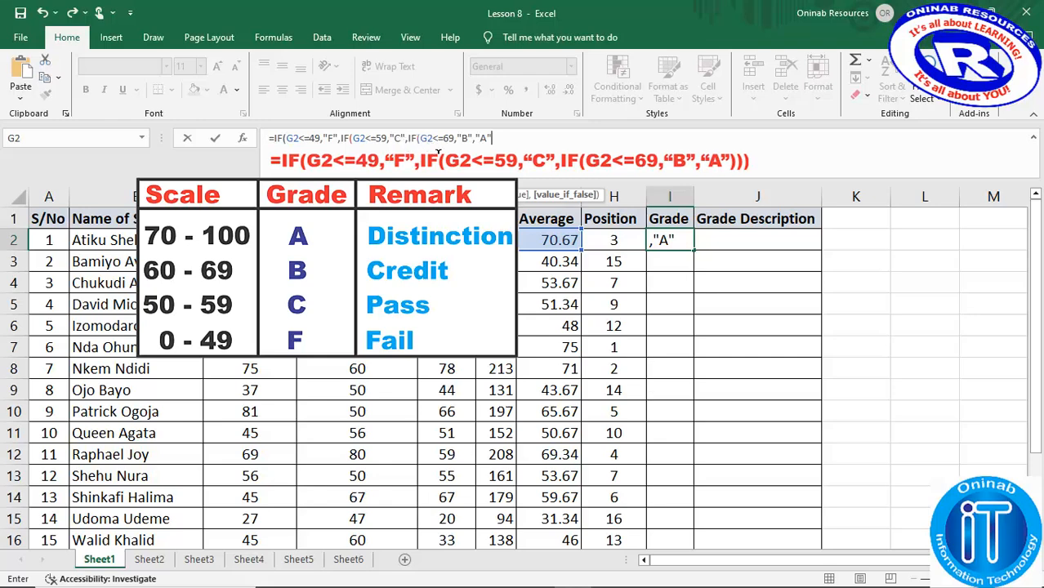
type(")")
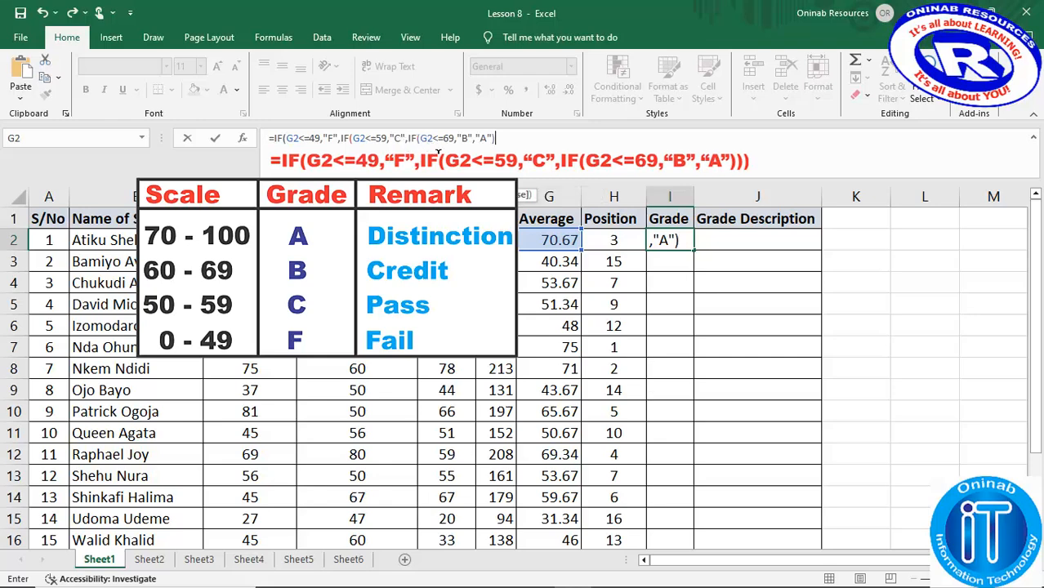
type(") )")
key("Return")
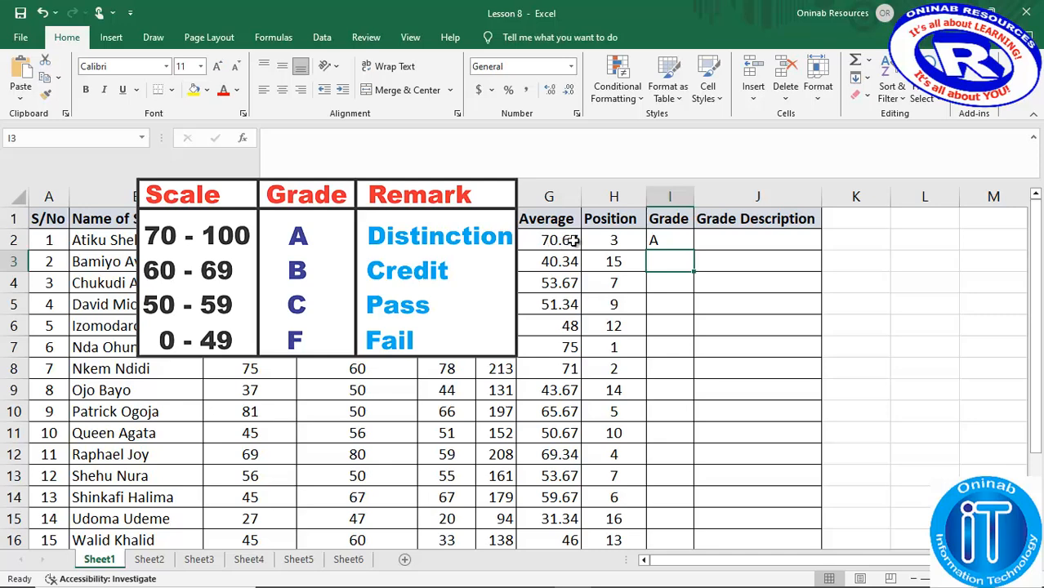
- Fill the grade formula from I2 down the Grade column and centre the filled cells
left_click(670, 239)
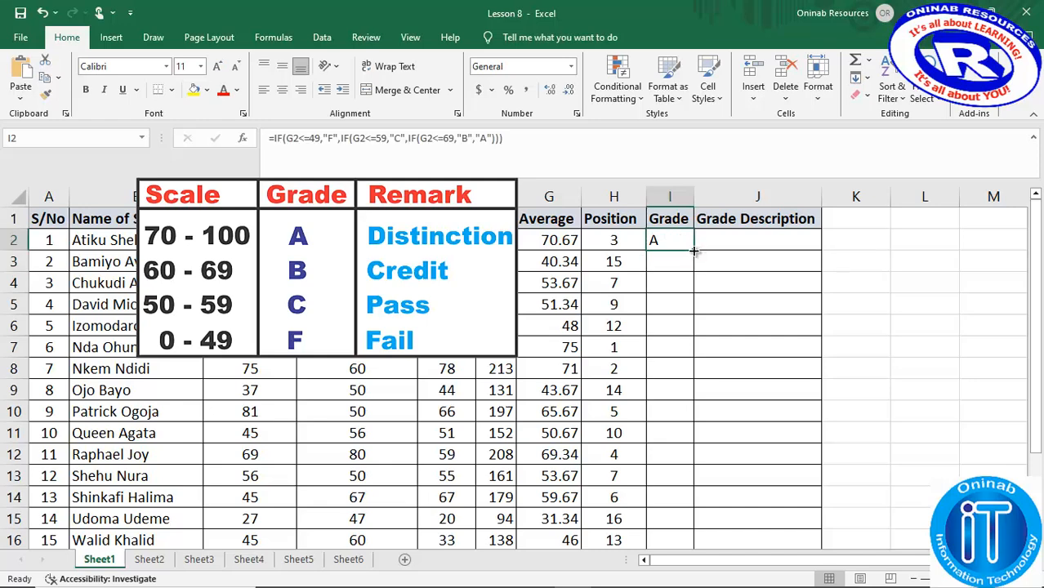
double_click(693, 250)
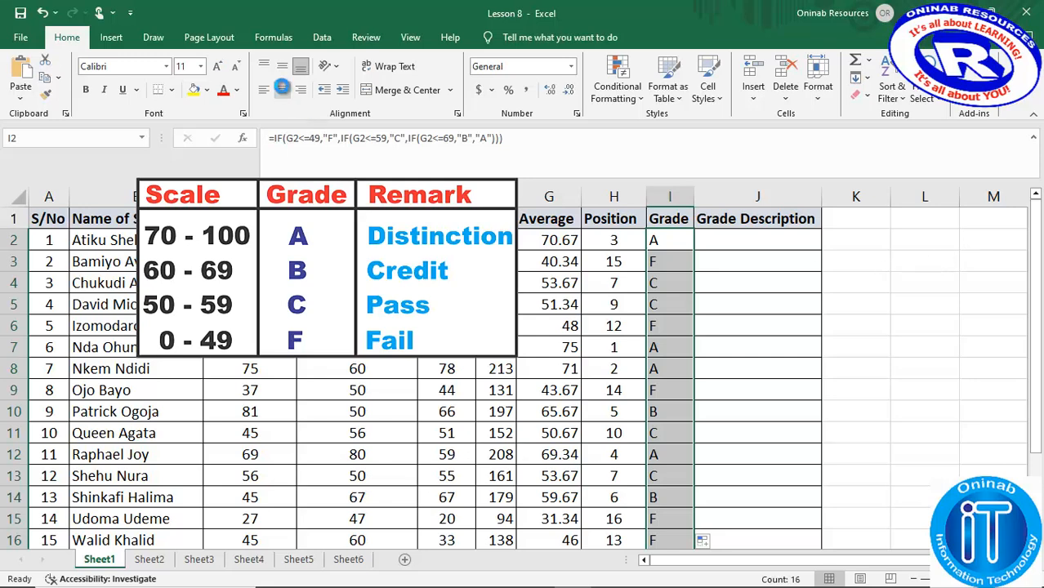
left_click(282, 90)
left_click(868, 276)
left_click_drag(1035, 245, 1035, 245)
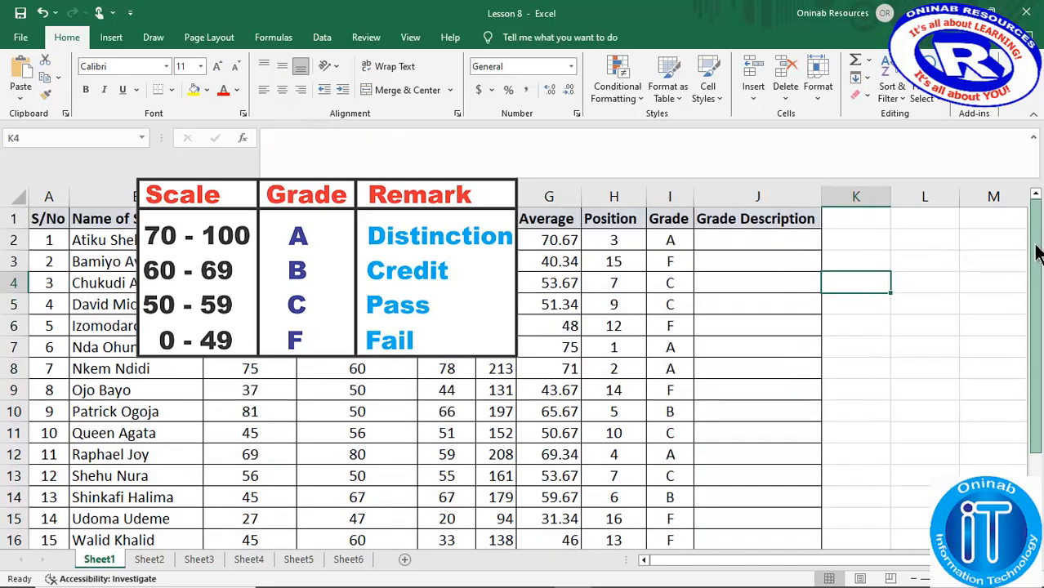
- Copy the text of the I2 grade formula and paste it into Grade Description cell J2, keeping its G2 references
left_click(675, 260)
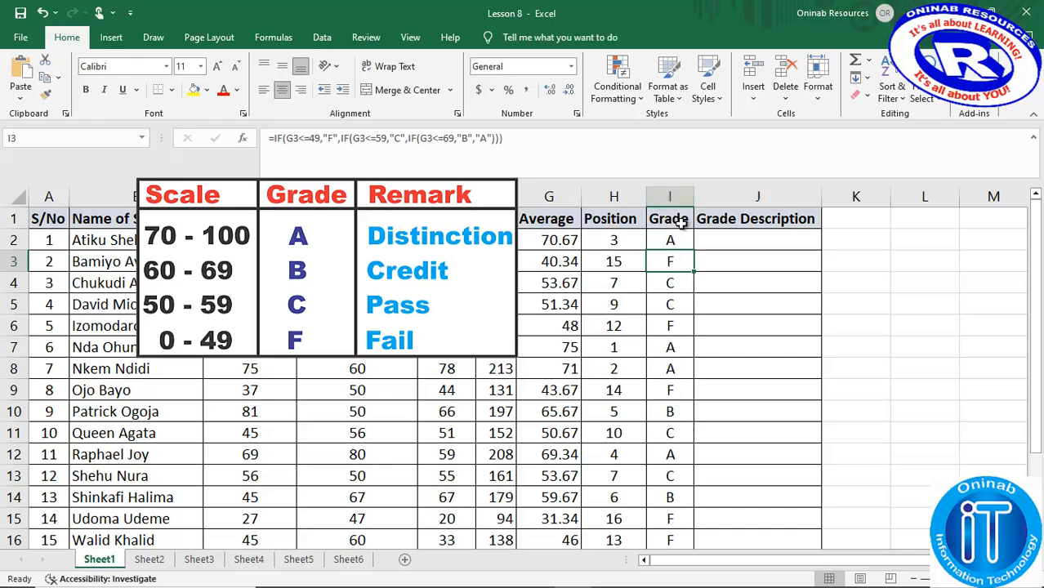
left_click(717, 244)
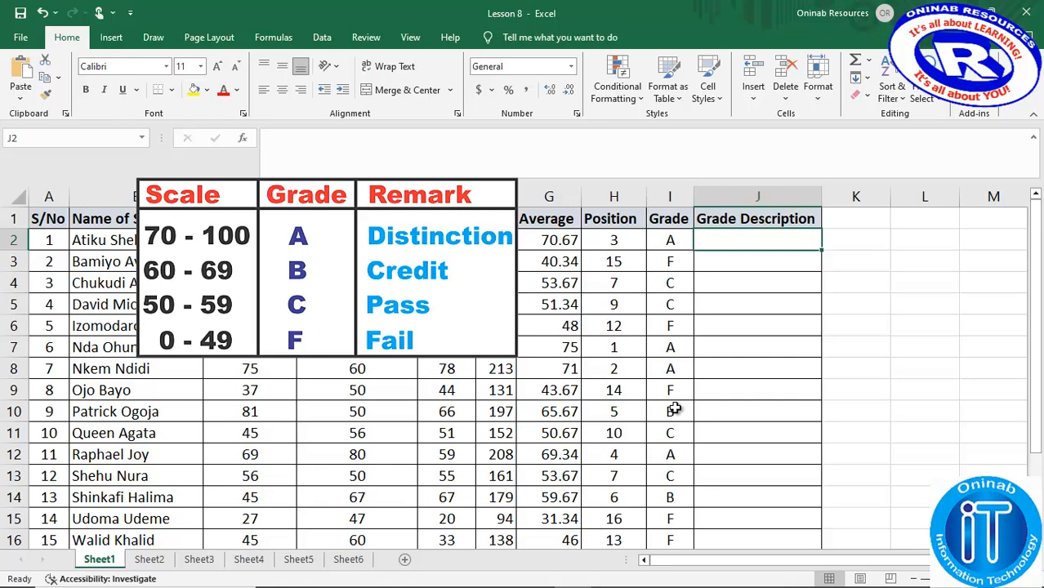
left_click(667, 242)
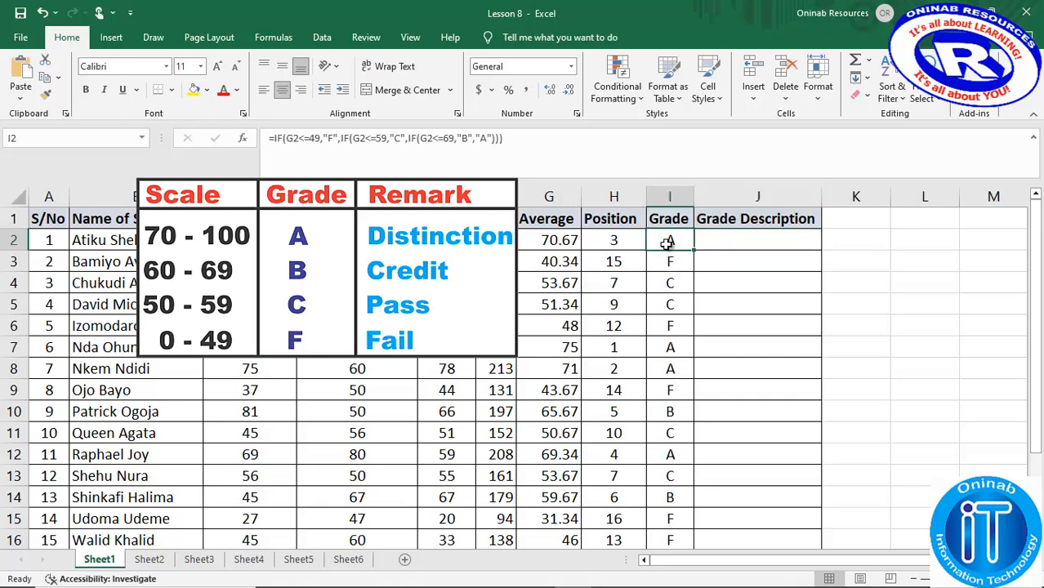
left_click(490, 137)
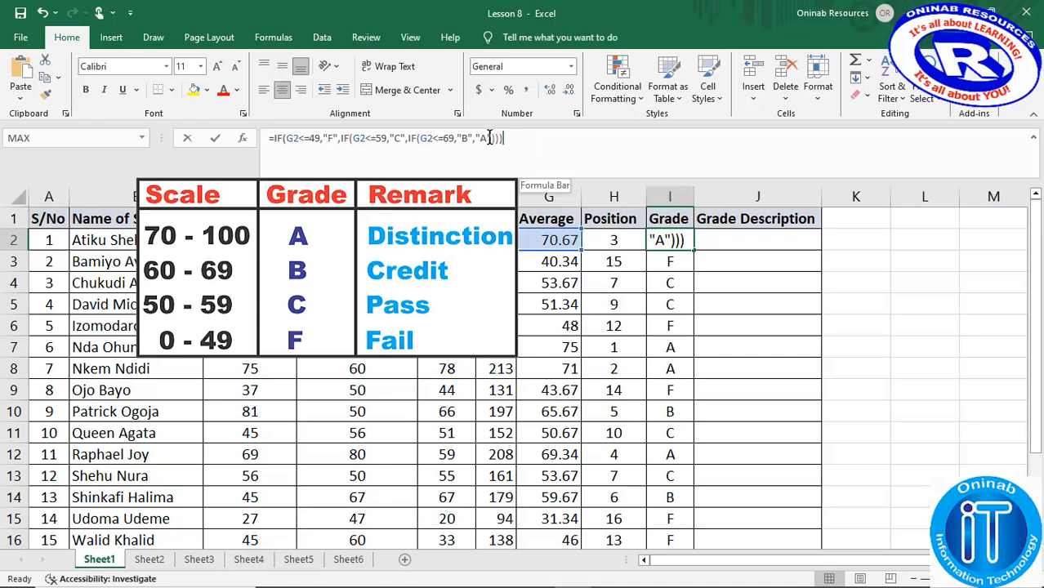
left_click_drag(490, 138, 250, 122)
key("ctrl+c")
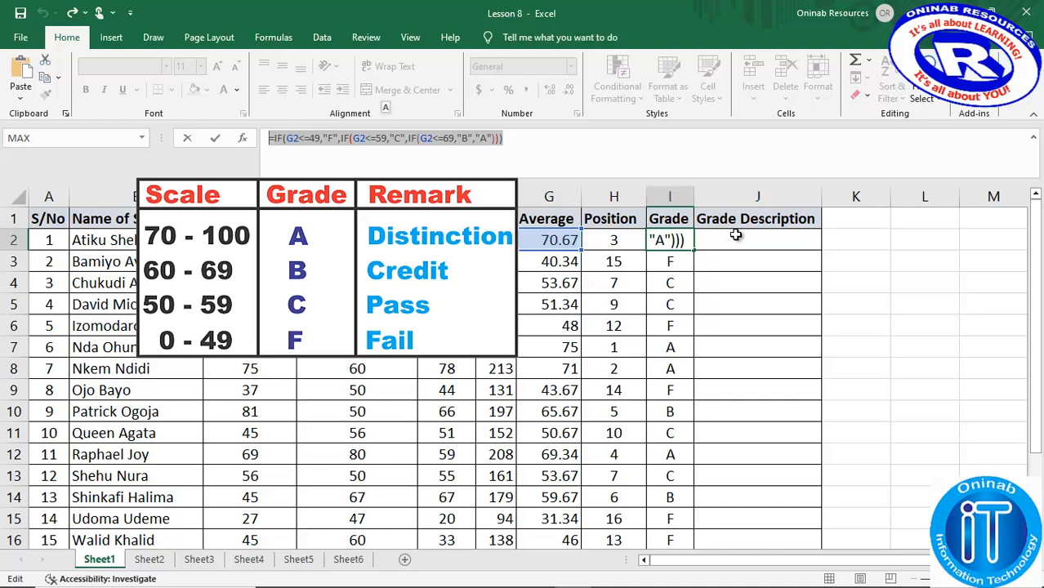
key("Return")
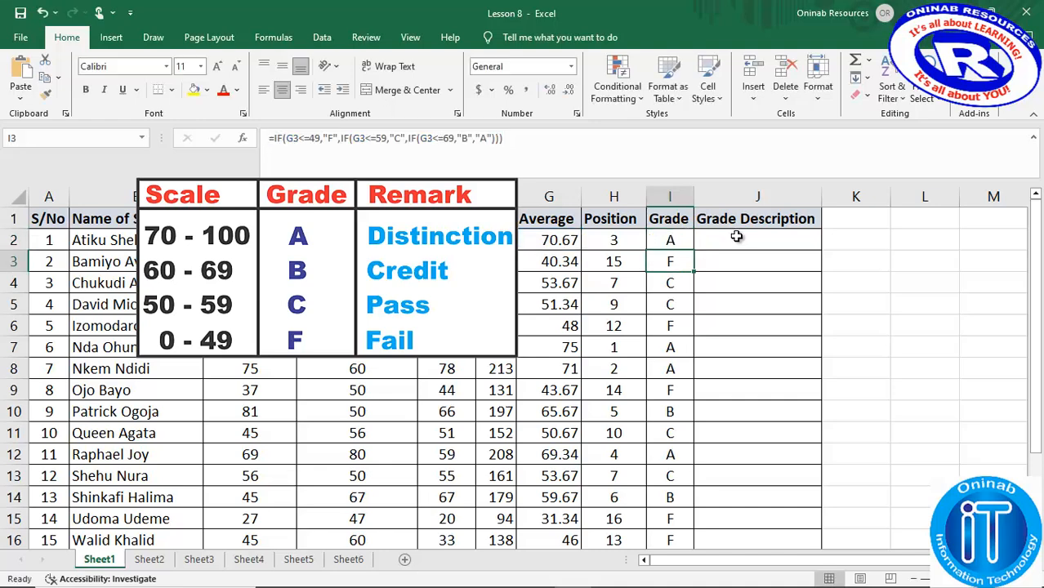
left_click(736, 237)
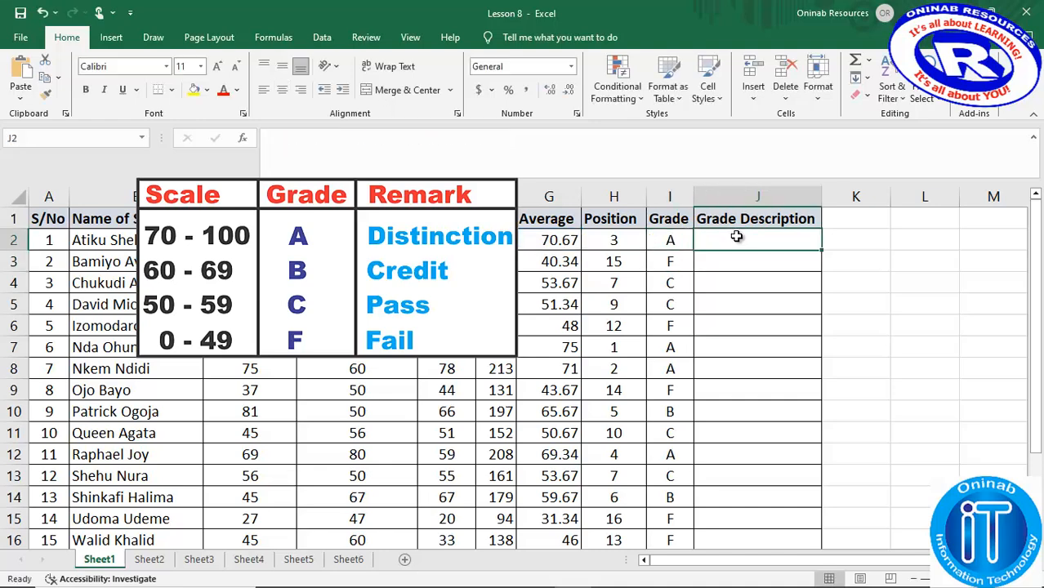
left_click(620, 146)
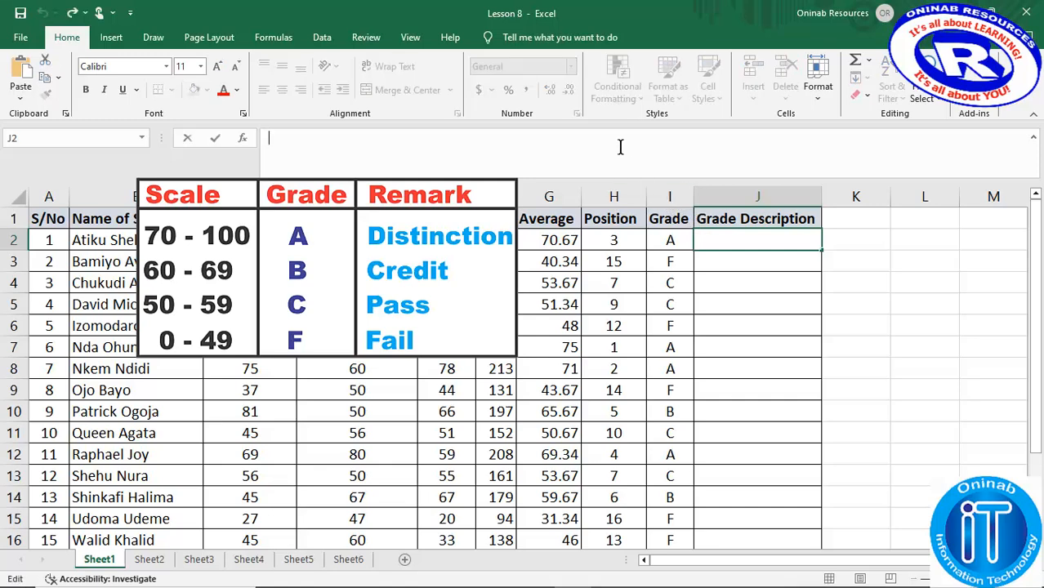
key("ctrl+v")
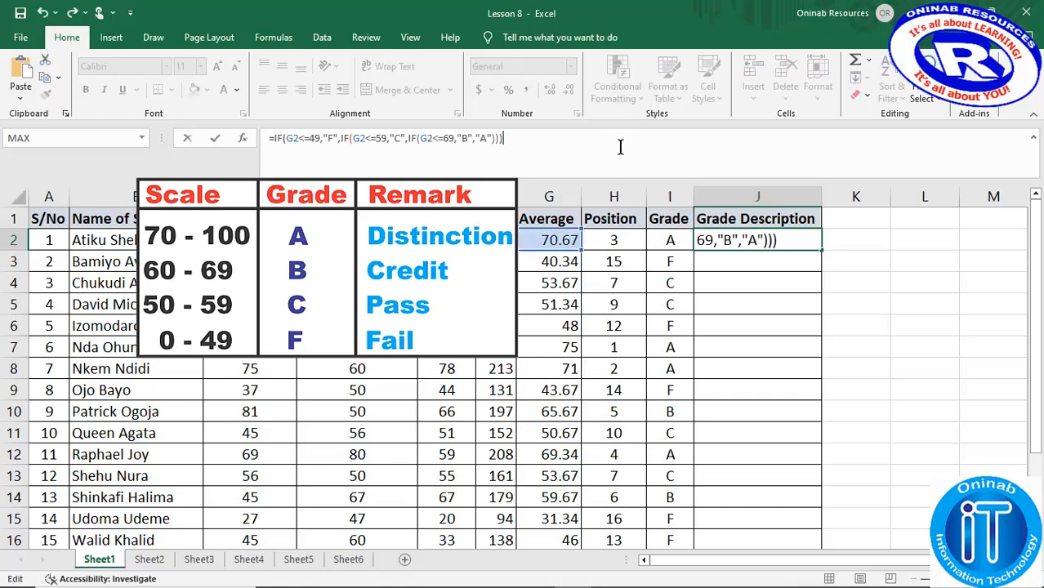
- In the J2 formula, change the "F" result to "Fail" and the "C" result to "Pass"
left_click(331, 138)
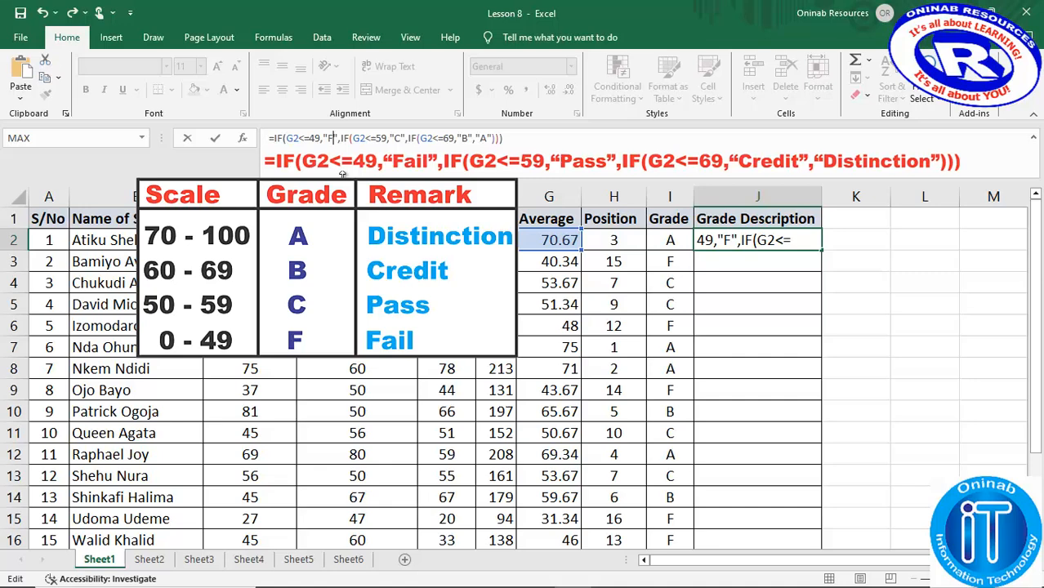
type("ail")
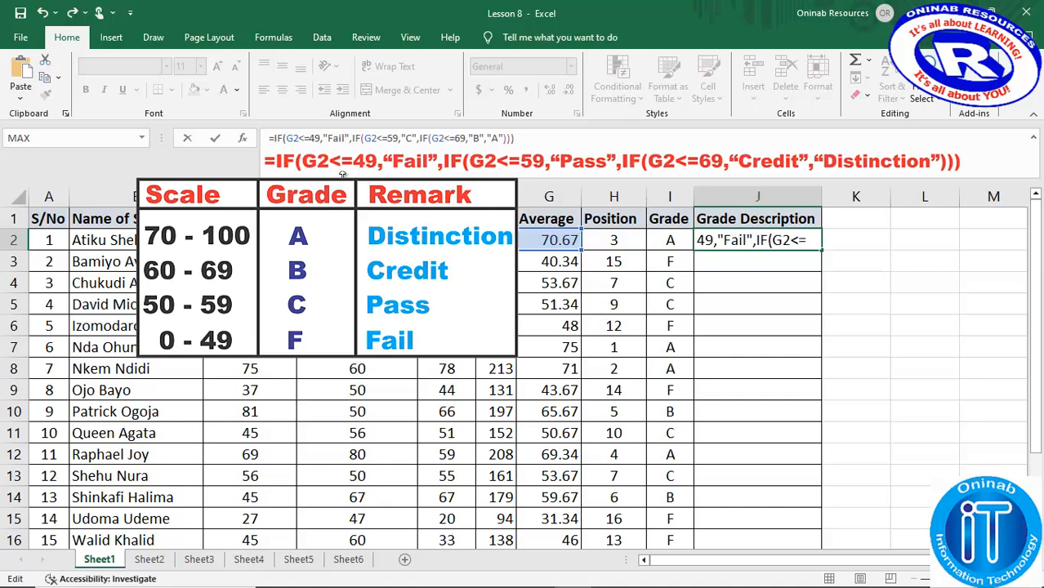
left_click(412, 138)
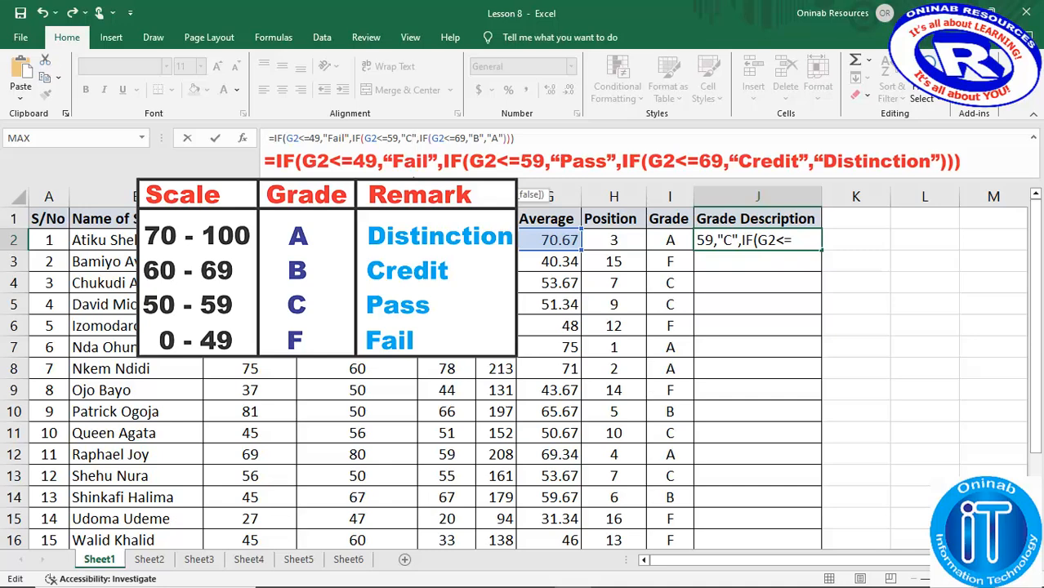
key("BackSpace")
type("Pass")
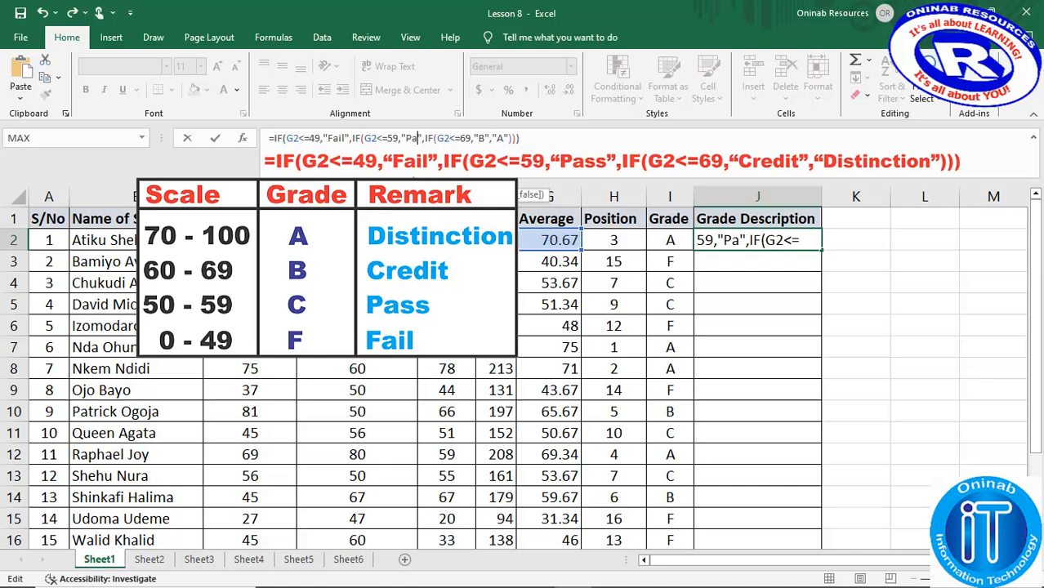
- Replace "B" with "Credit" and "A" with "Distinction" in the J2 formula and enter it
left_click(492, 138)
key("BackSpace")
type("Credit")
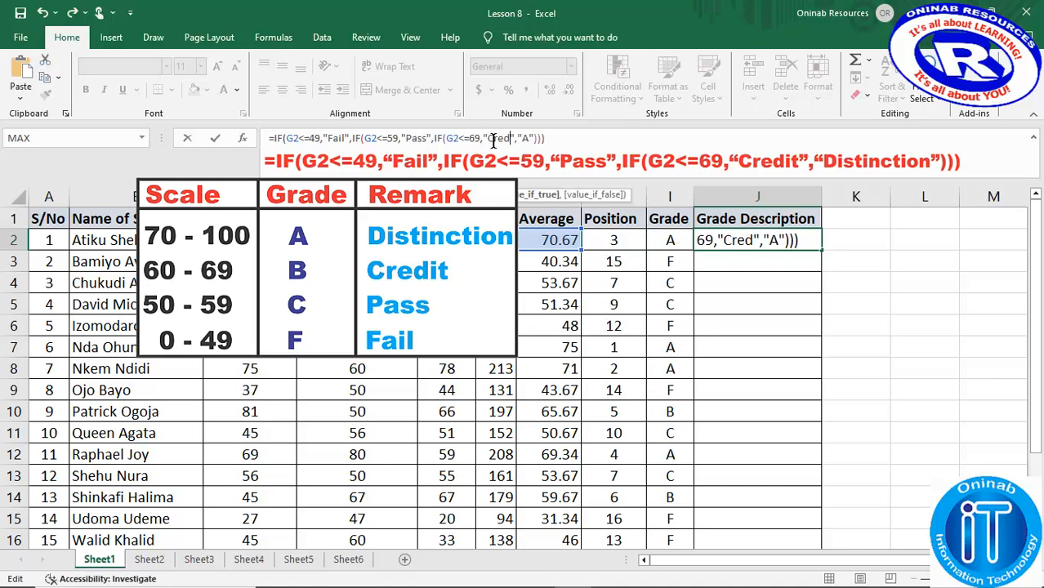
left_click(537, 138)
key("BackSpace")
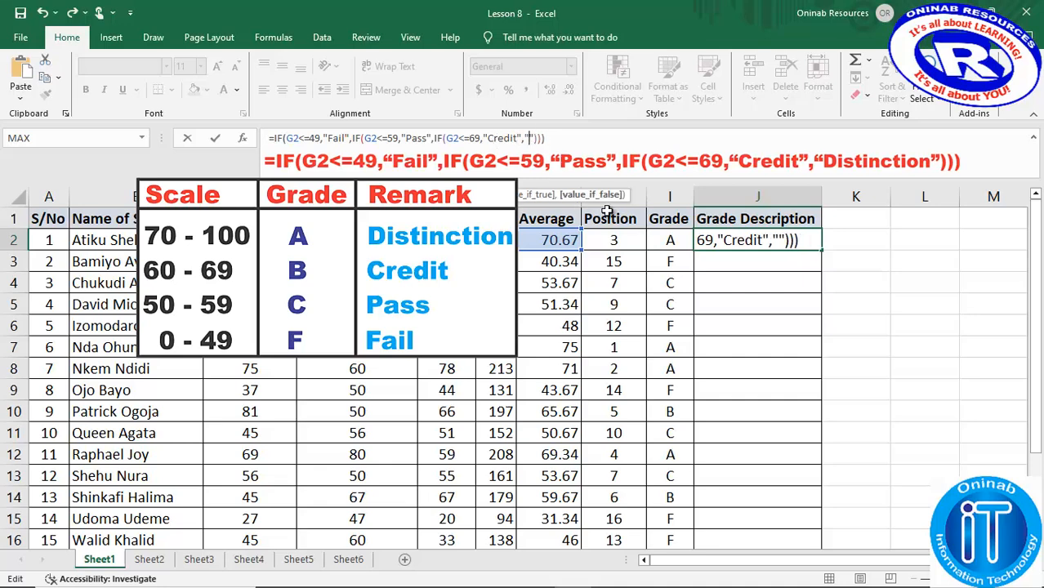
type("Distinction")
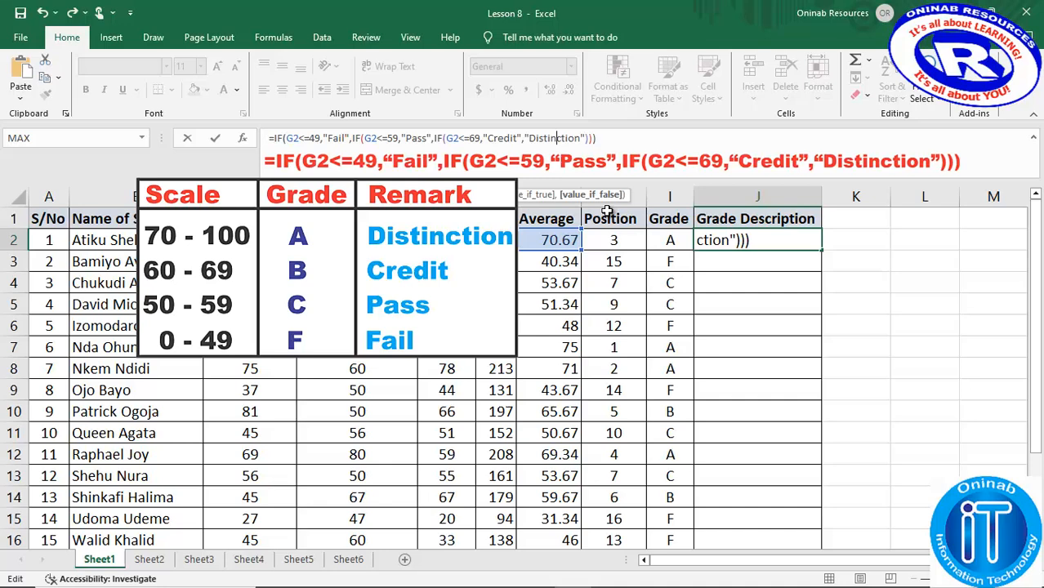
key("Return")
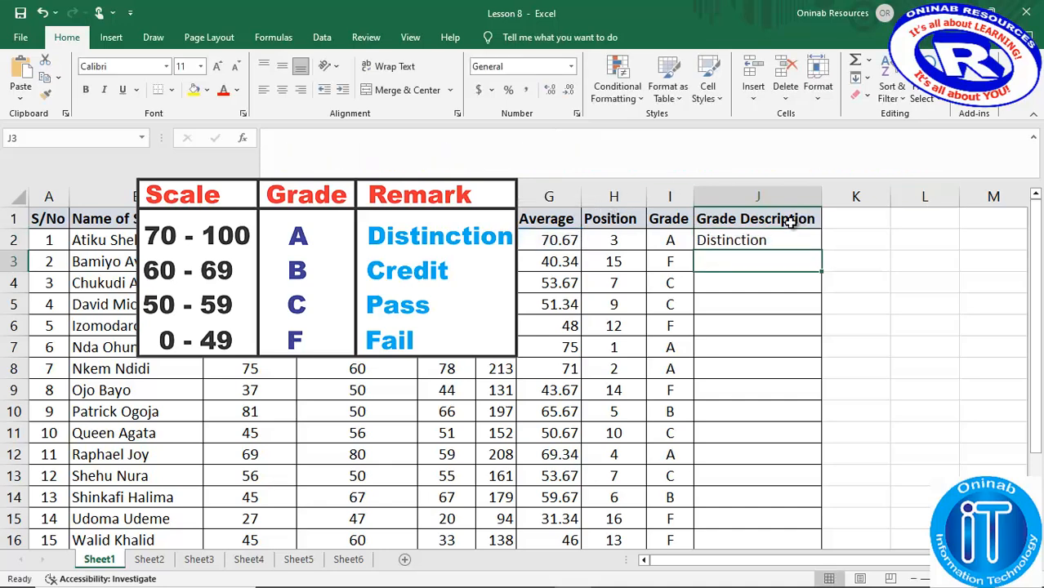
- Fill the formula from J2 down the Grade Description column for all students
left_click(747, 242)
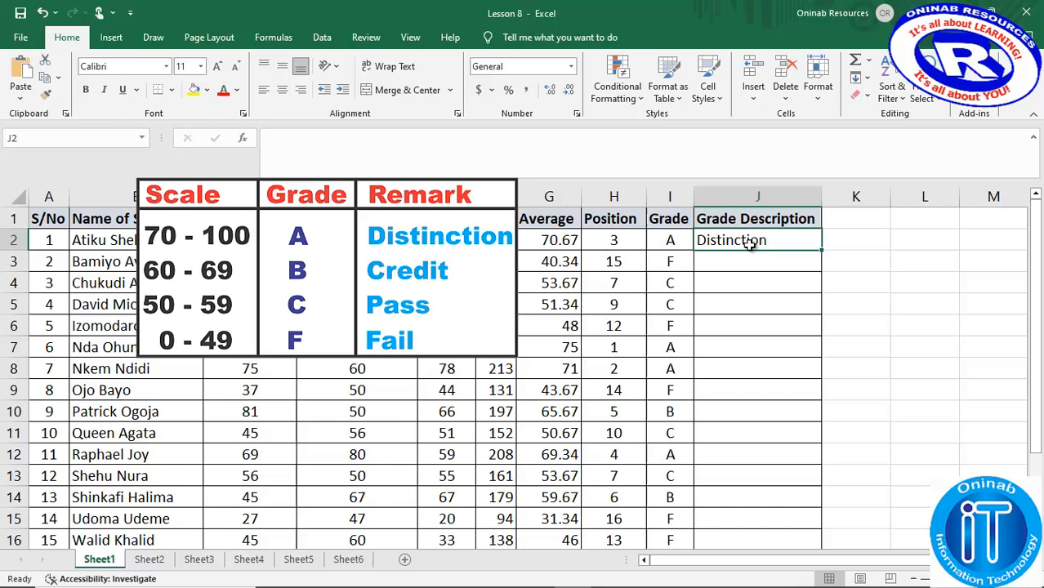
double_click(821, 250)
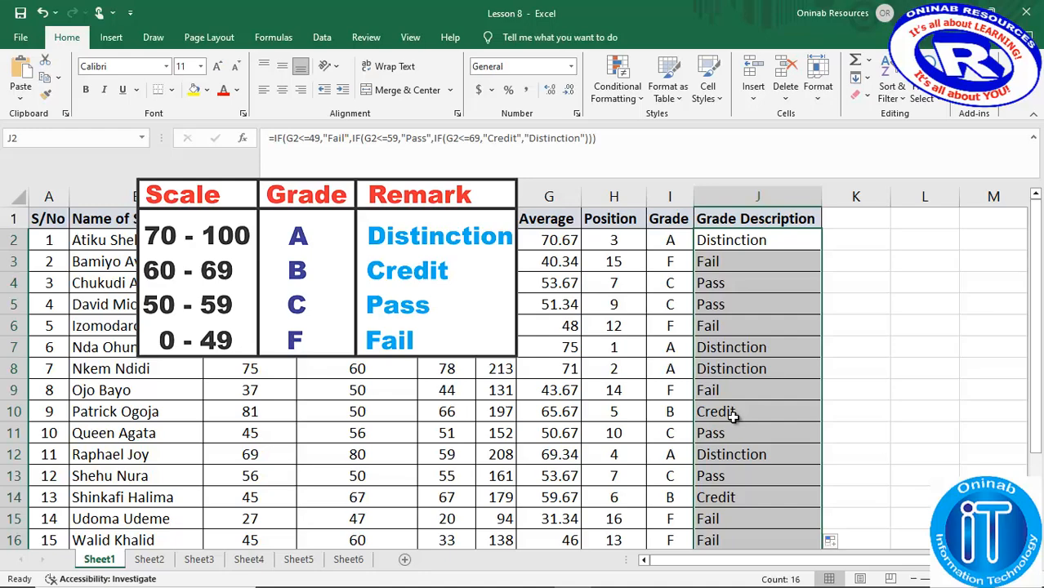
mouse_move(1036, 253)
left_mouse_down()
mouse_move(1036, 327)
mouse_move(1035, 235)
left_mouse_up()
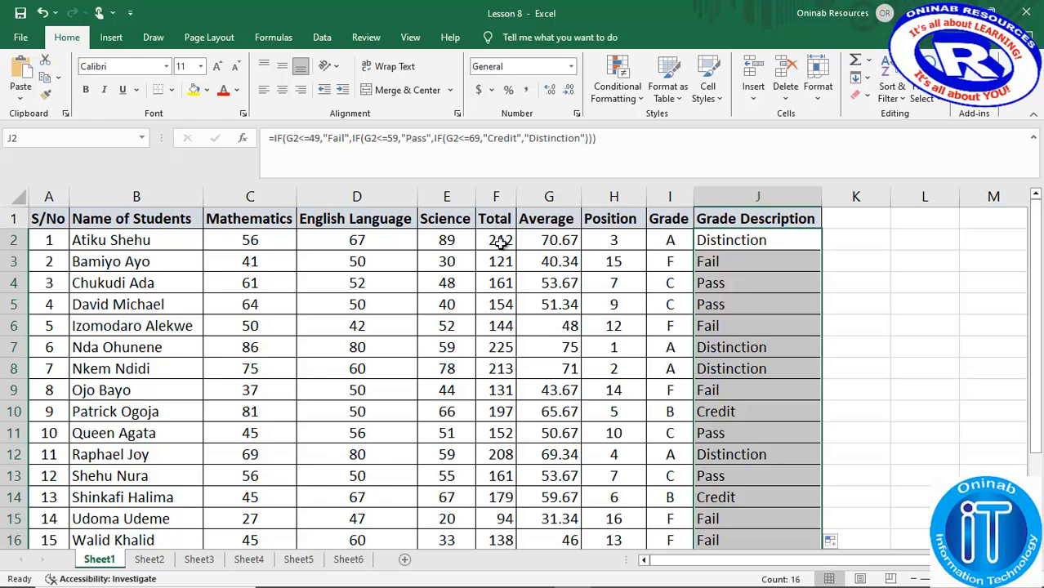